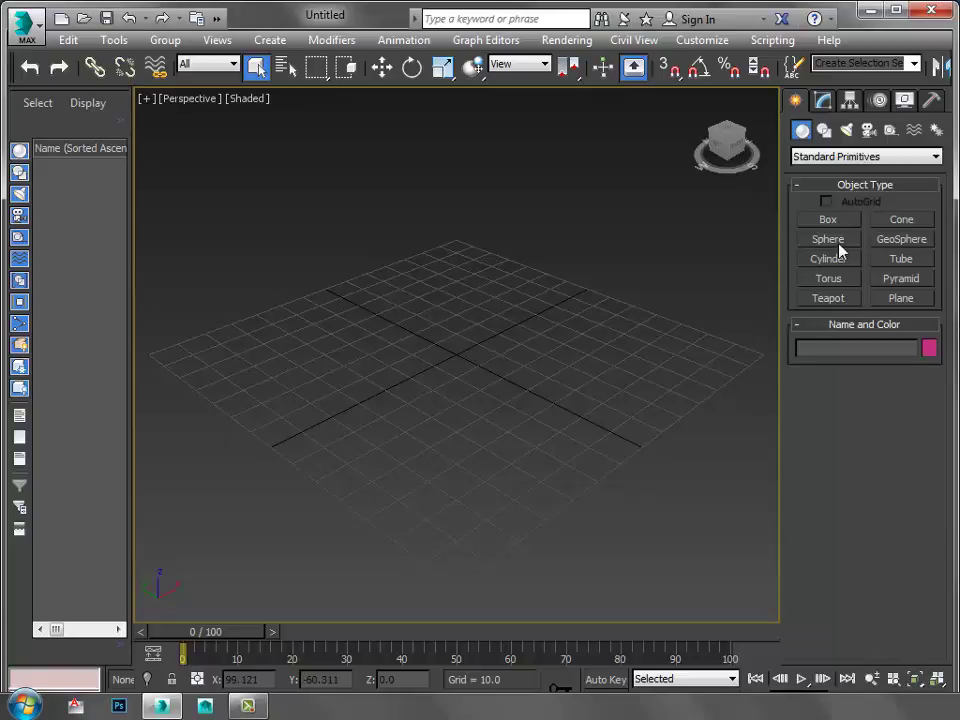
- Create a teapot of radius about 14.1 left of the grid centre and switch to Select and Move
click(826, 298)
drag(309, 411, 333, 437)
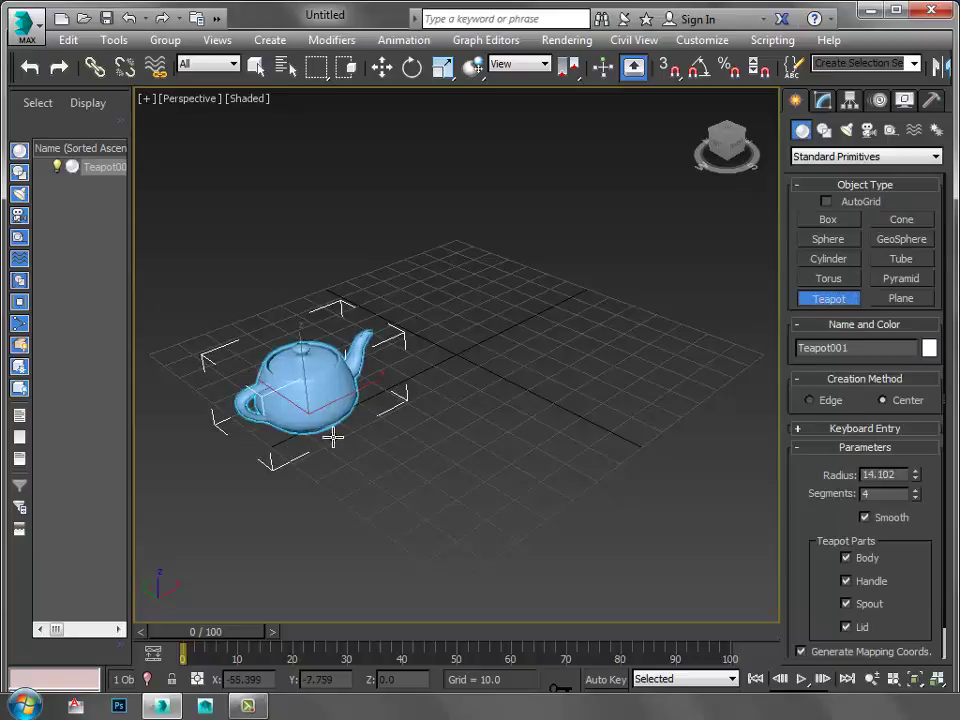
key(w)
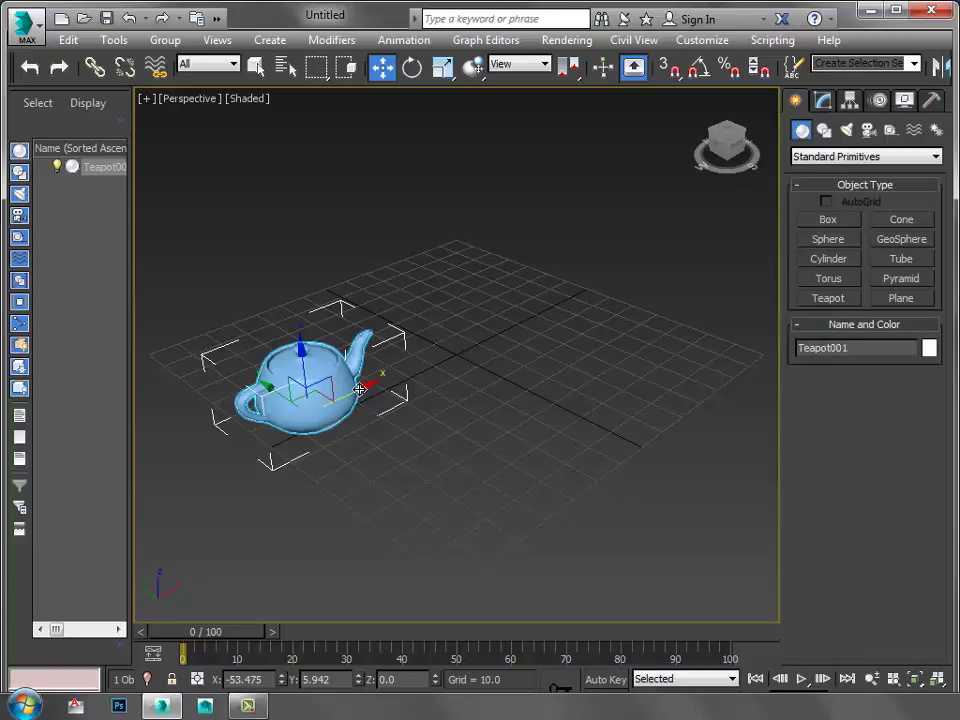
- Shift-drag the teapot to the right to make 500 copies in a row
mouse_move(369, 386)
shift+mouse_down()
mouse_move(482, 343)
mouse_move(476, 351)
shift+mouse_up()
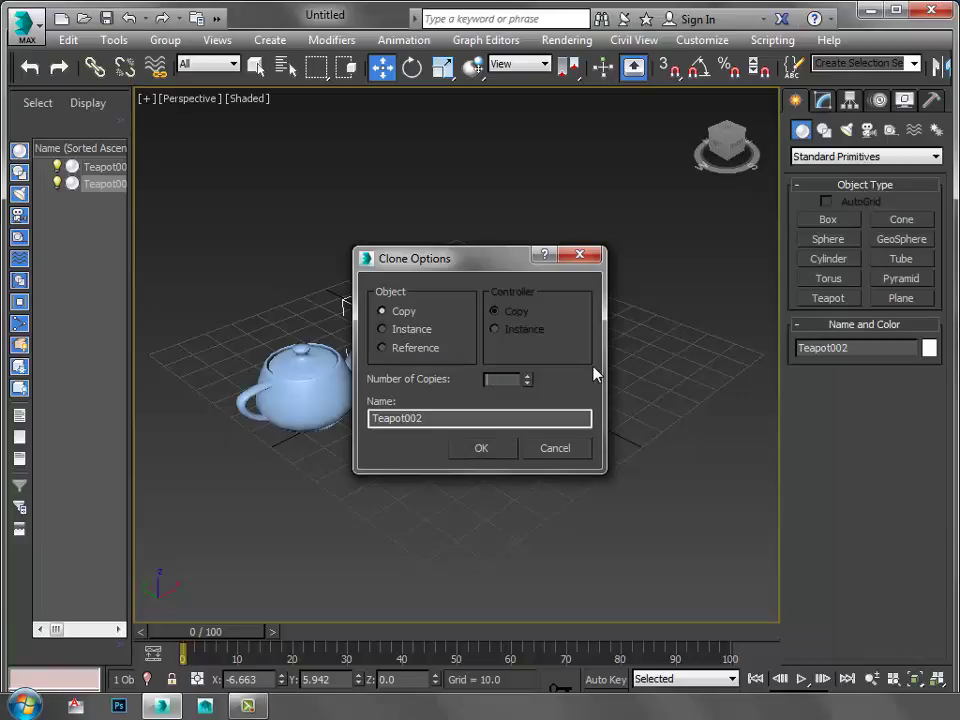
text(500)
click(470, 450)
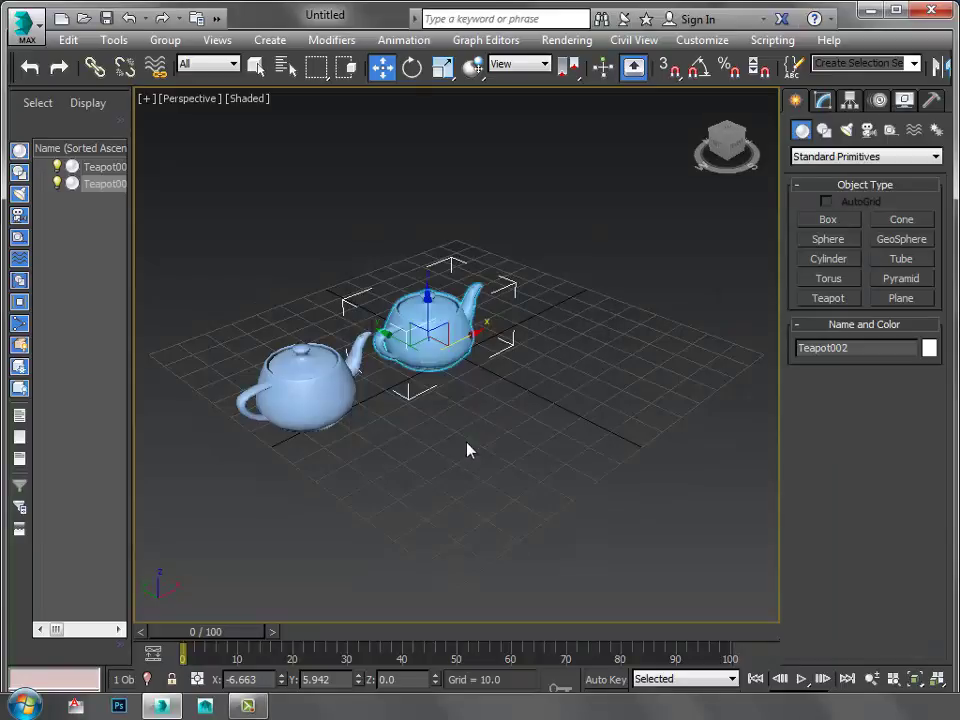
- Save the 500-teapot scene to the Desktop as 01.max
click(22, 36)
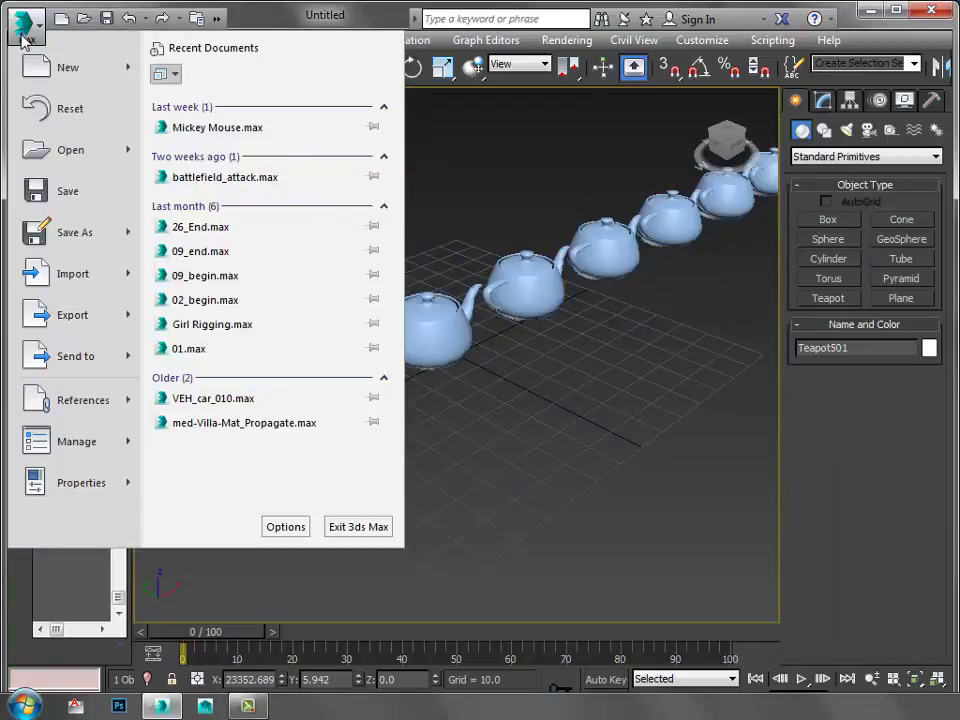
click(64, 203)
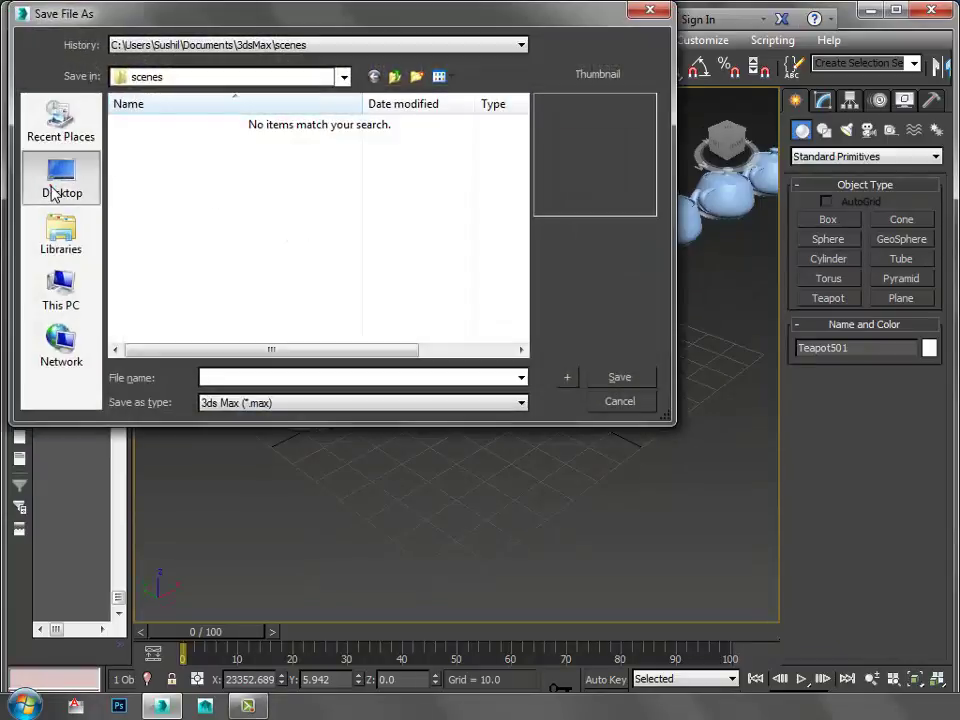
click(55, 193)
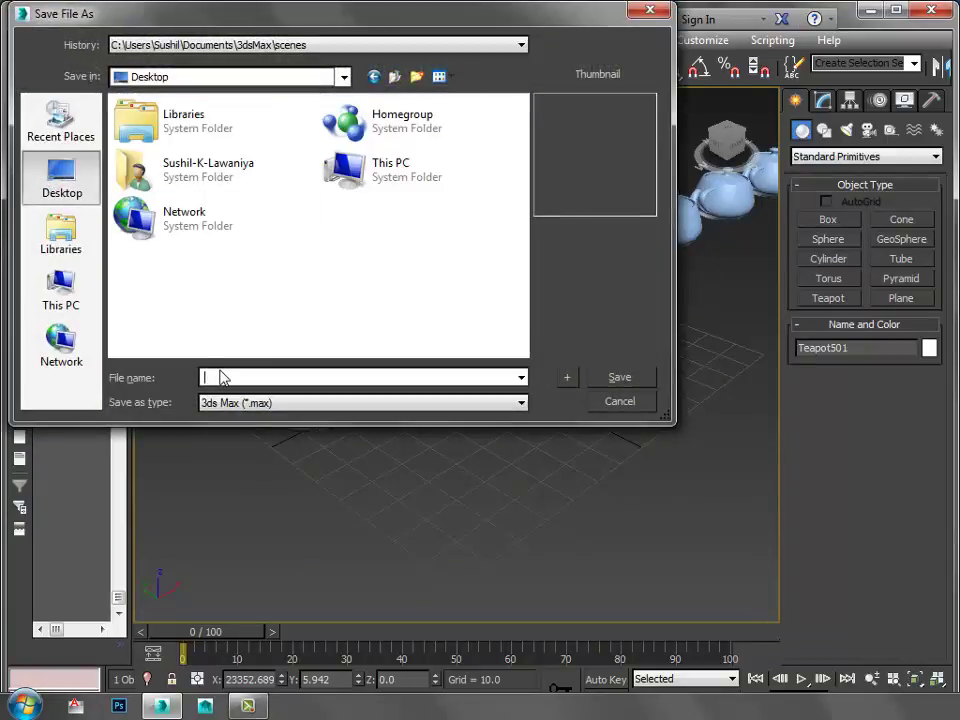
text(01)
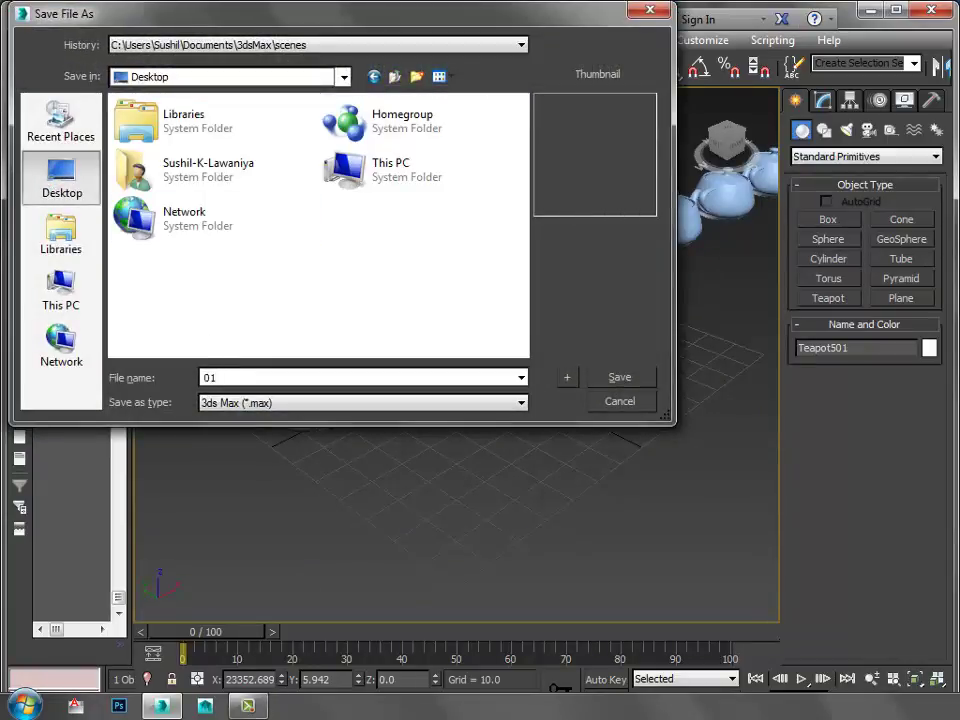
click(626, 380)
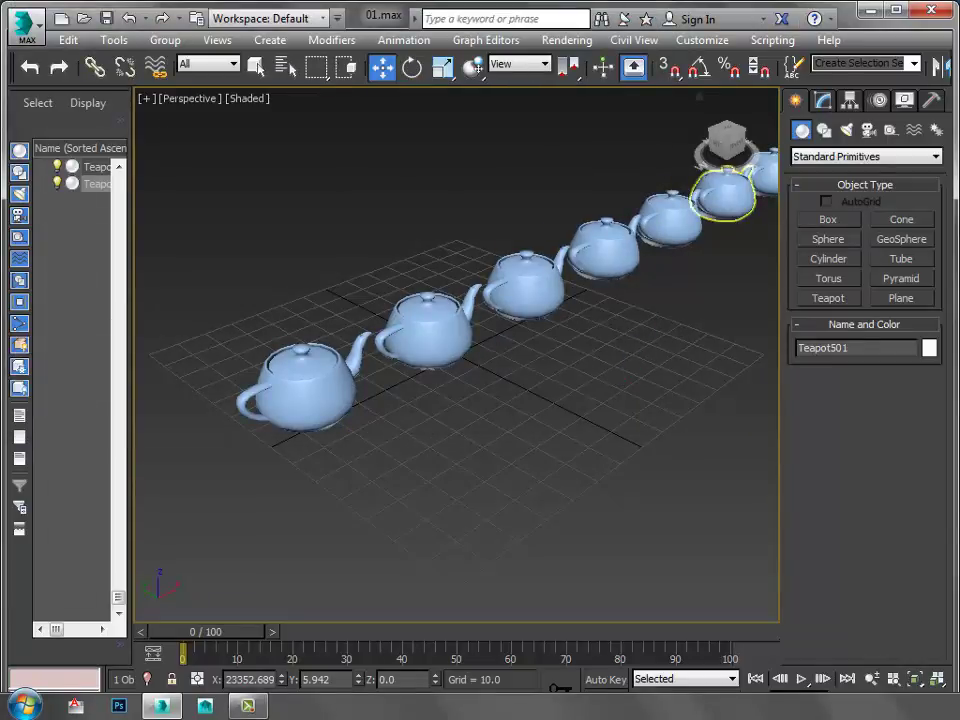
- Check 01.max's size on the Desktop (1.52 MB), then restore the 3ds Max window
click(870, 10)
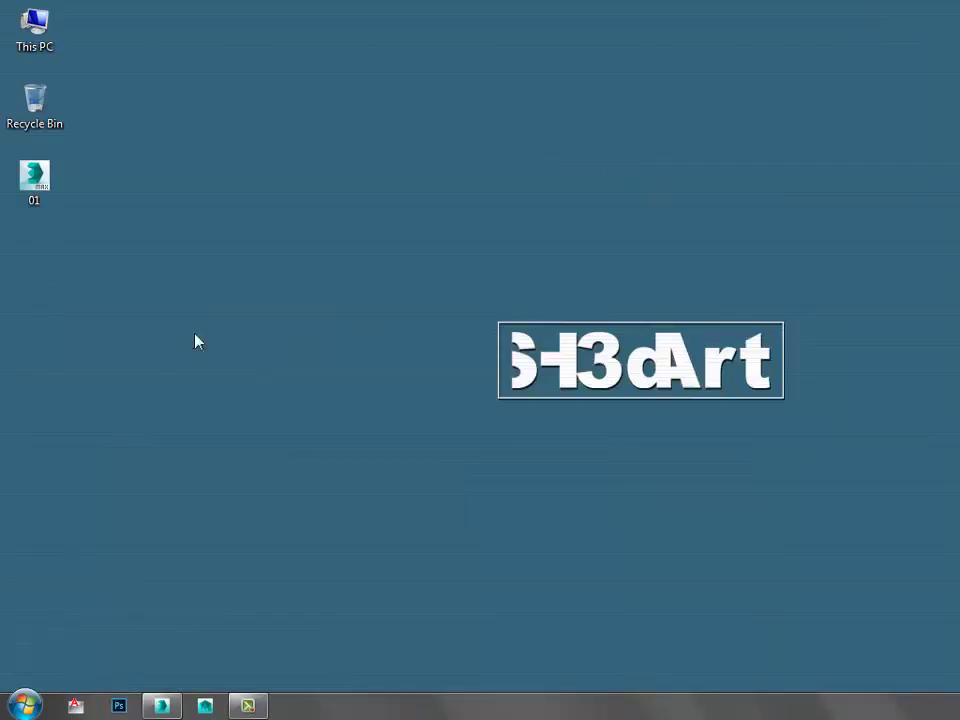
right_click(40, 186)
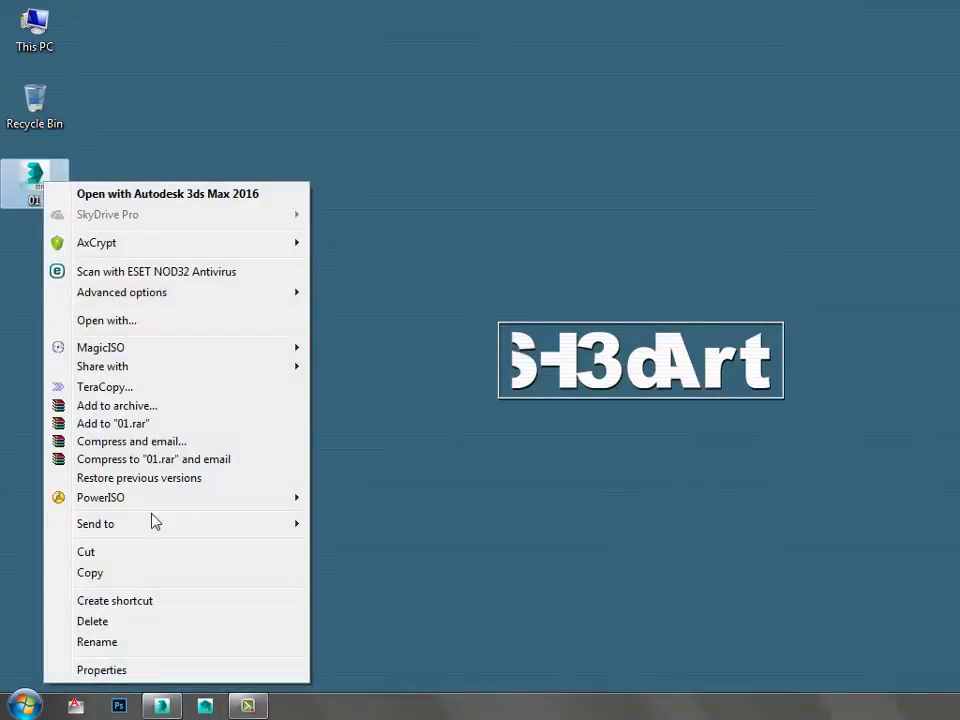
click(135, 670)
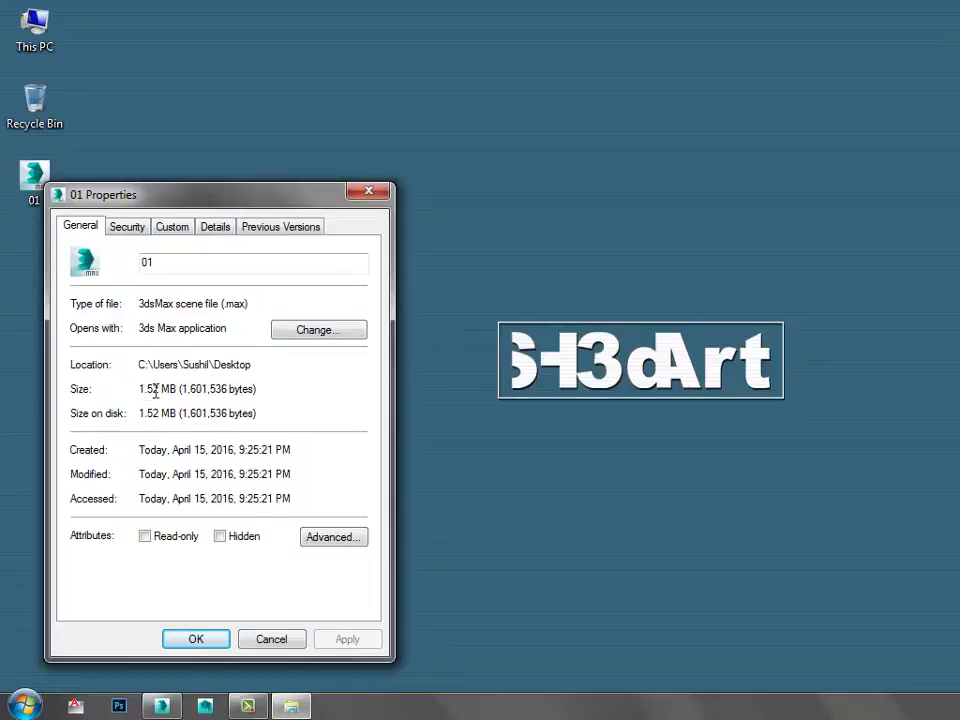
key(Escape)
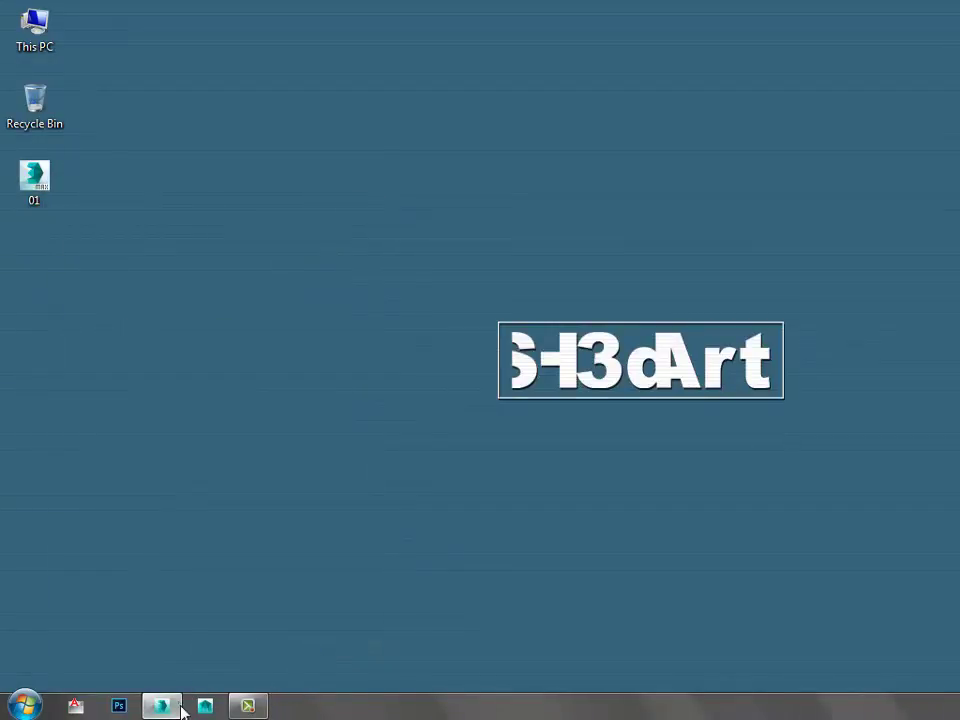
click(165, 704)
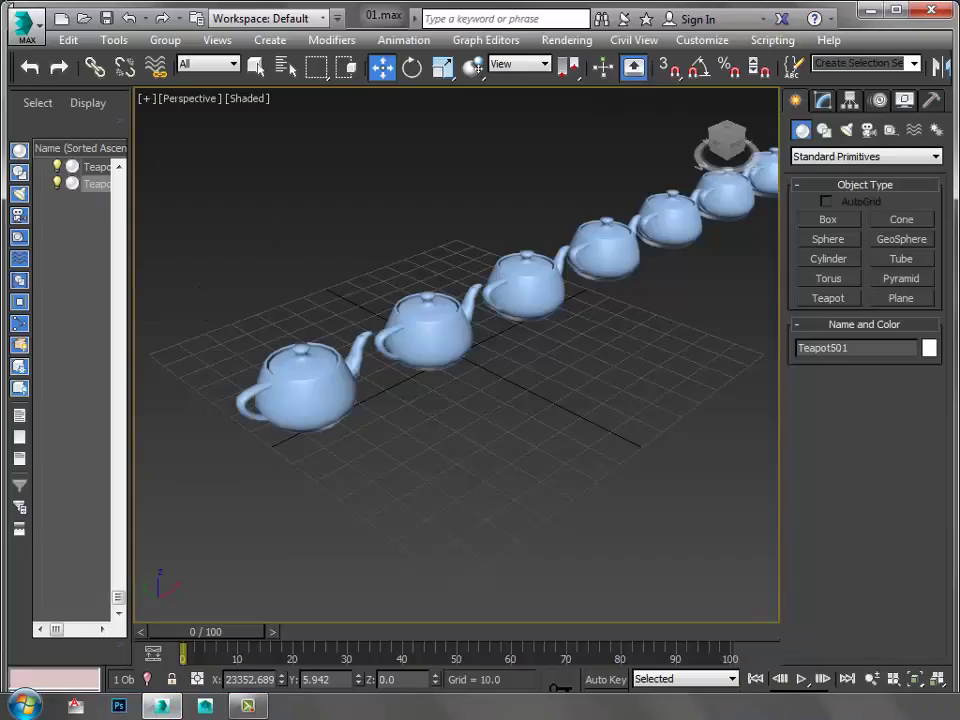
- Reset 3ds Max to an empty Untitled scene
click(25, 25)
click(72, 167)
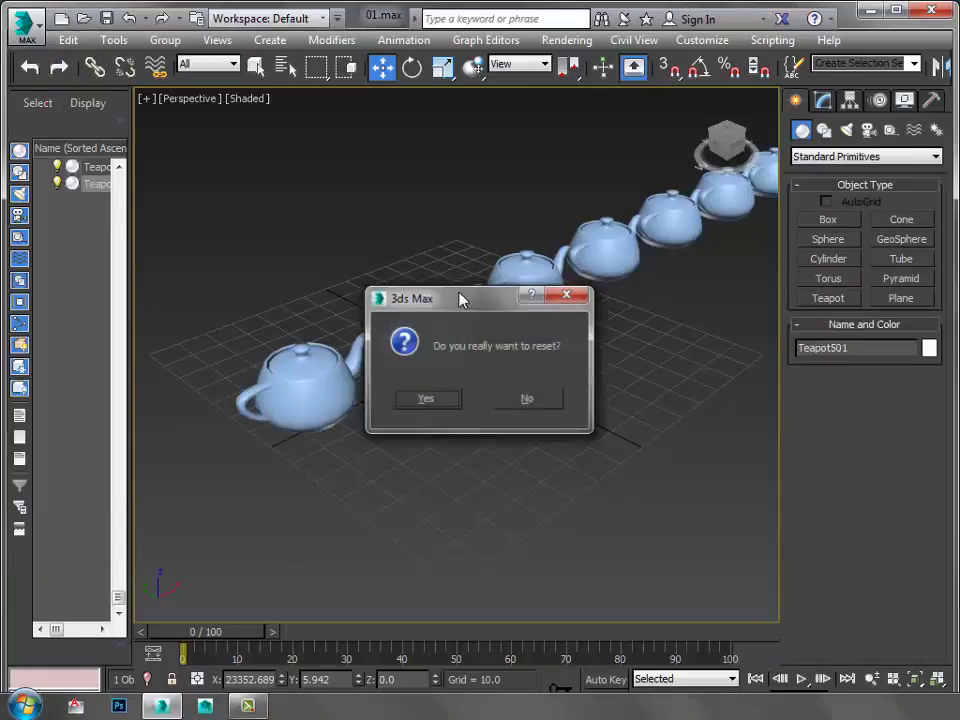
click(437, 400)
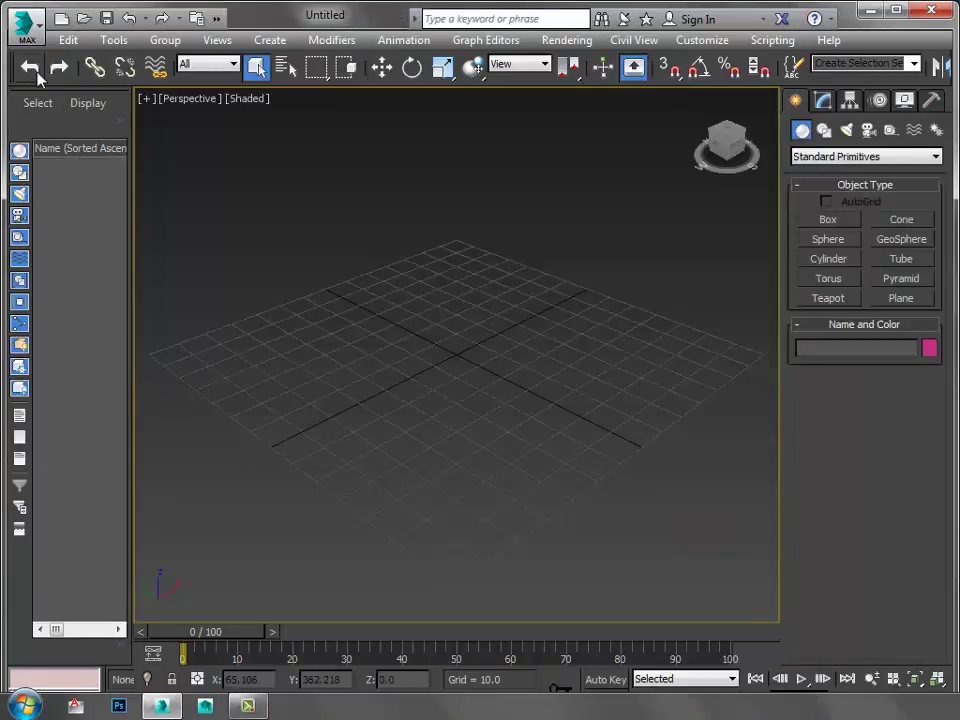
- Create a new teapot on the grid left of centre and switch to Select and Move
click(826, 299)
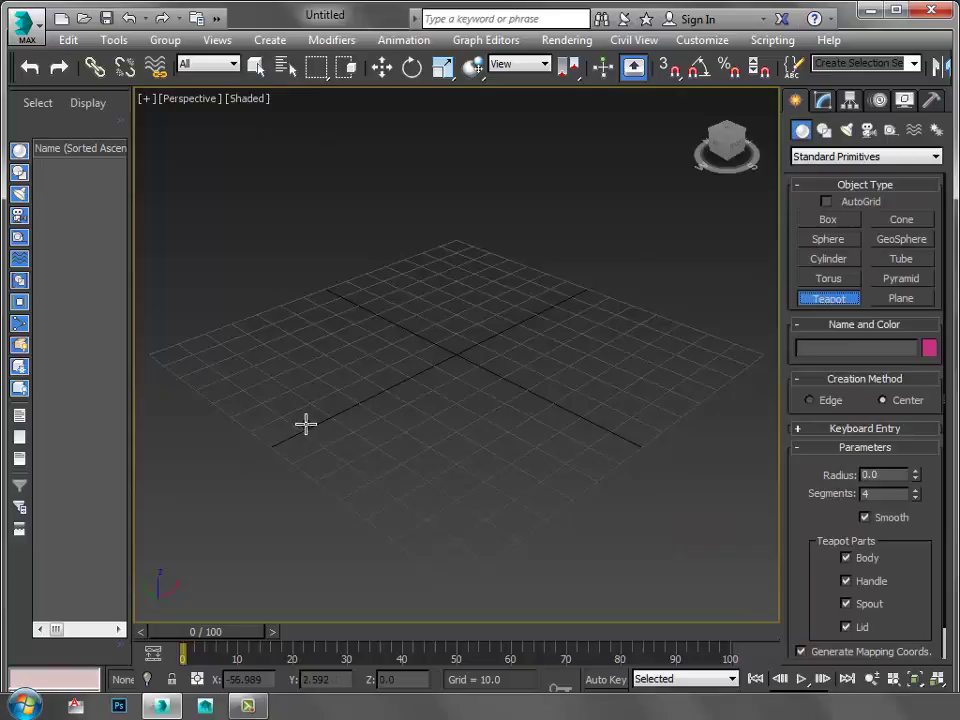
drag(306, 424, 332, 441)
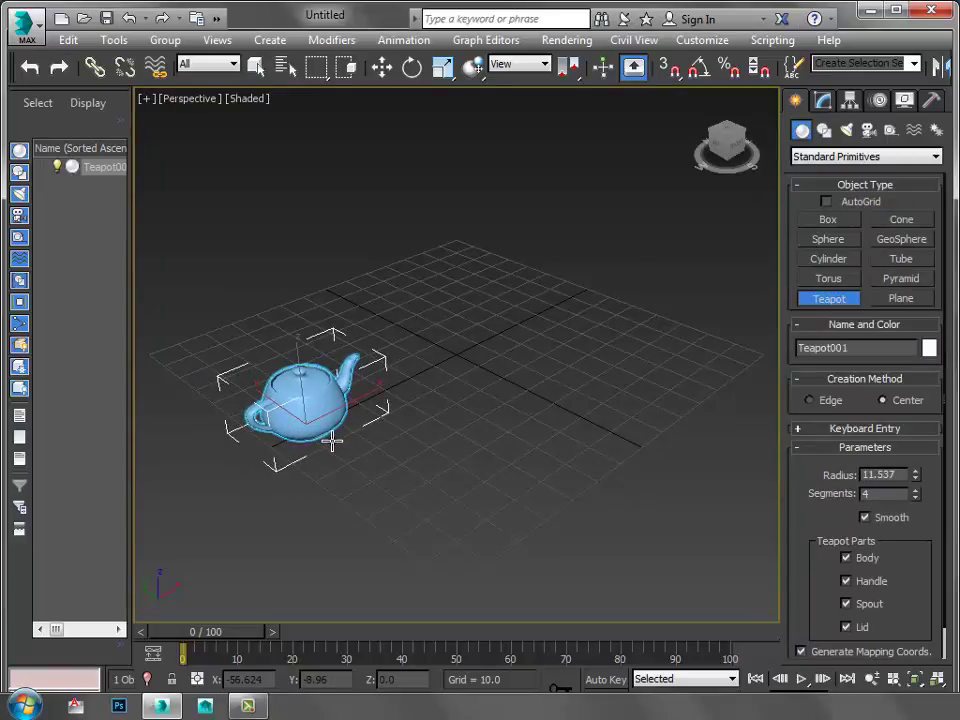
key(w)
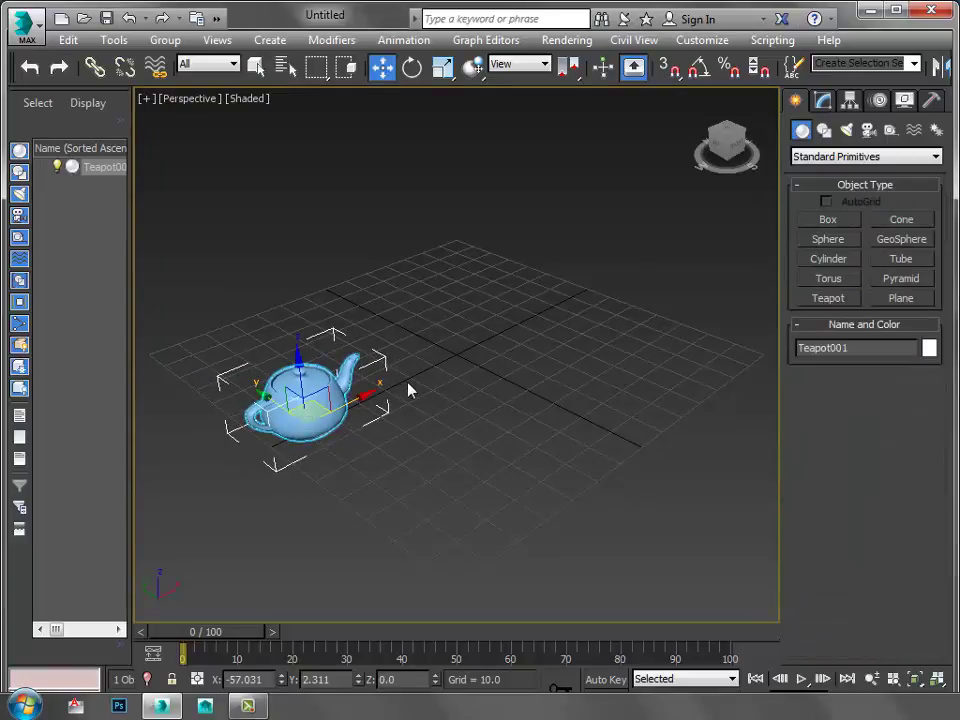
- Shift-drag the teapot to clone it as 500 instances in a row
mouse_move(388, 396)
shift+mouse_down()
mouse_move(439, 347)
mouse_move(467, 355)
shift+mouse_up()
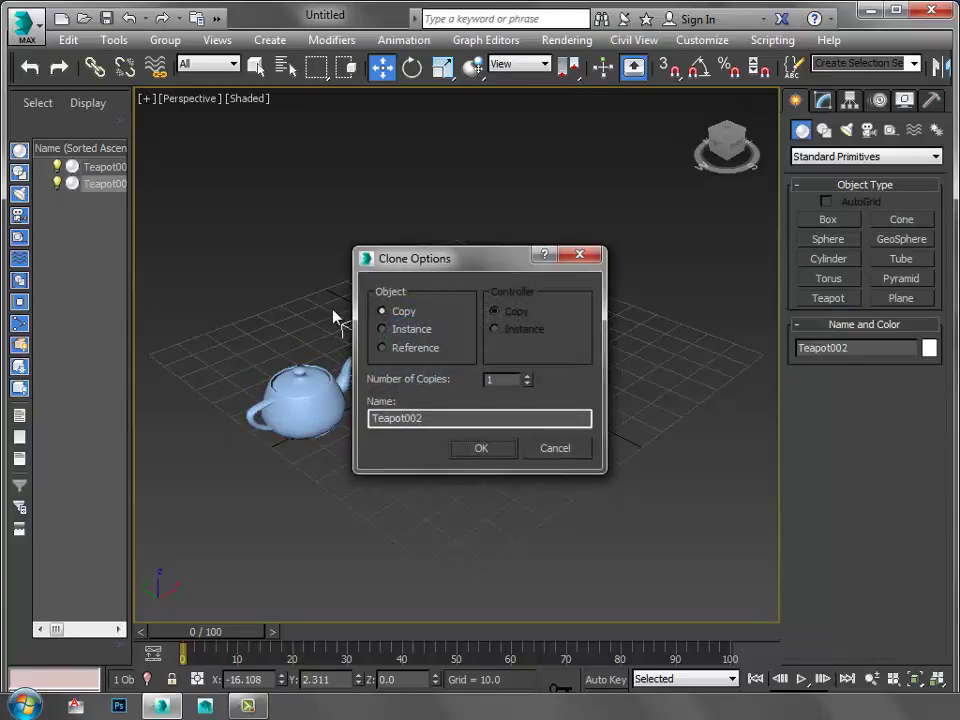
click(405, 331)
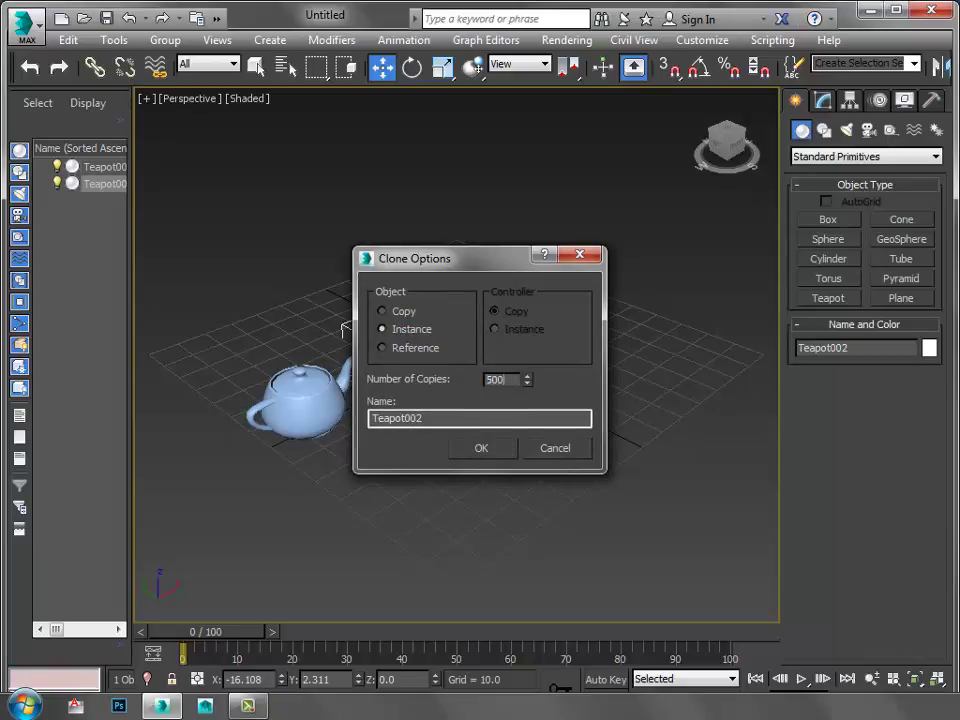
click(483, 450)
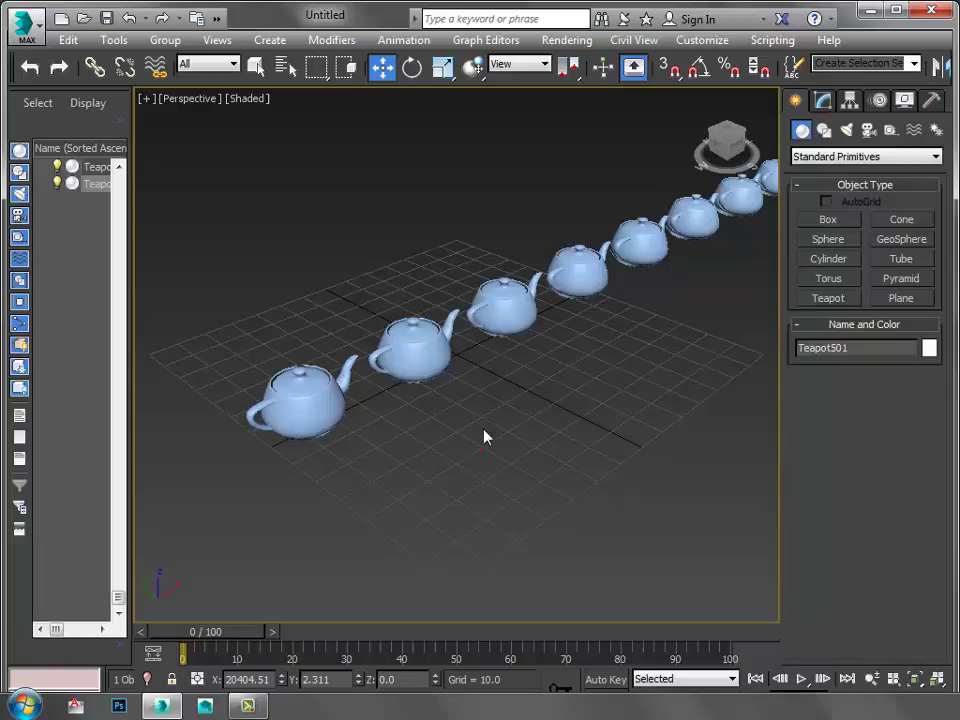
click(25, 24)
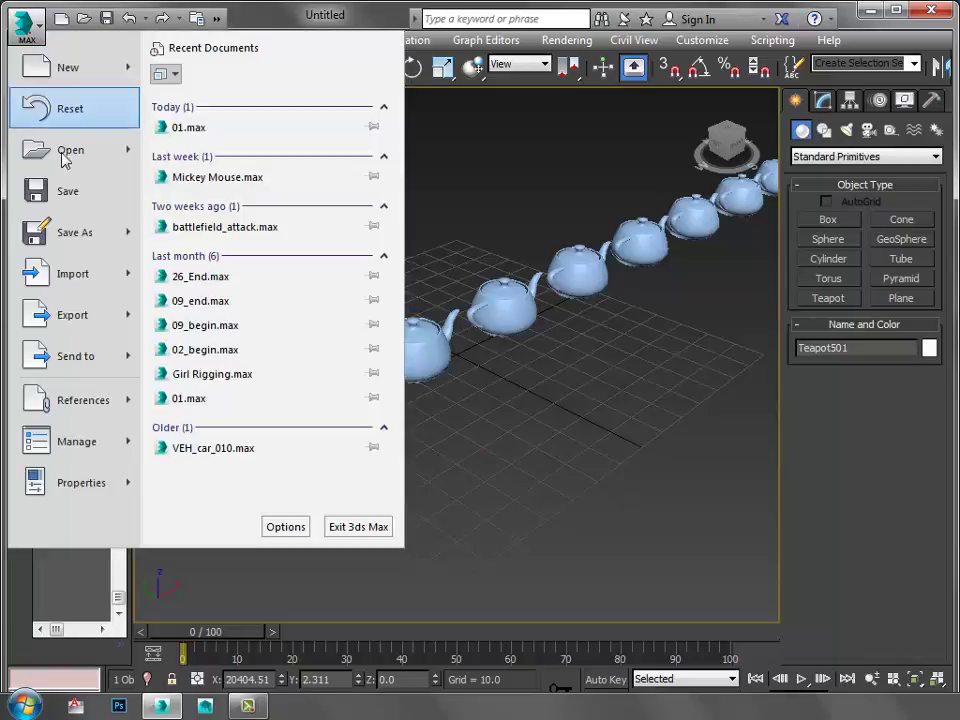
- Save the instanced scene to the Desktop as 02.max and minimize 3ds Max
click(72, 233)
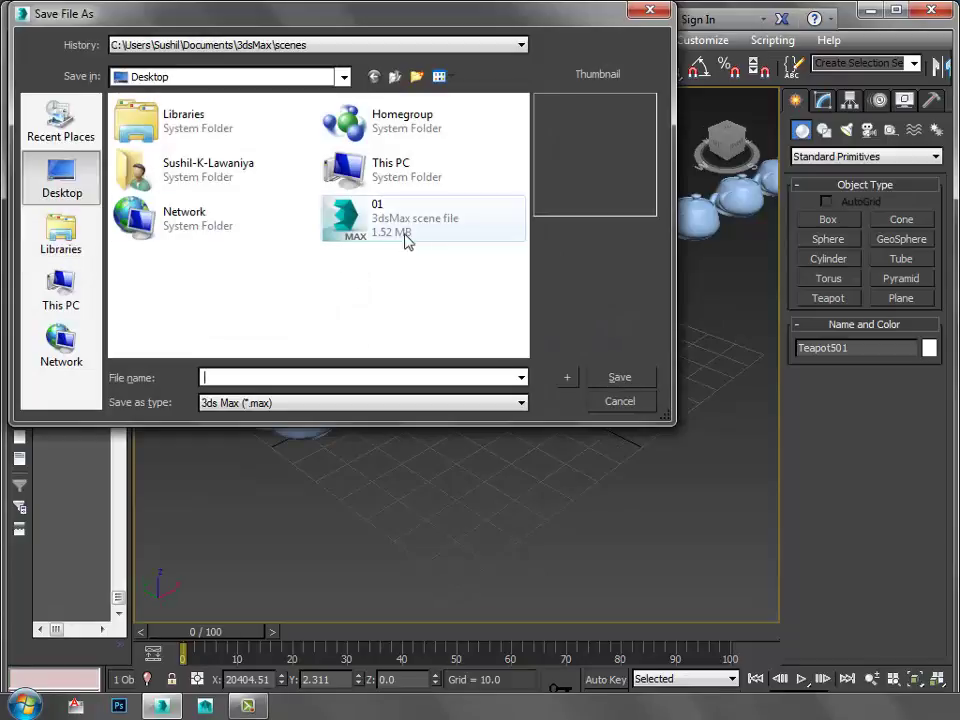
click(289, 376)
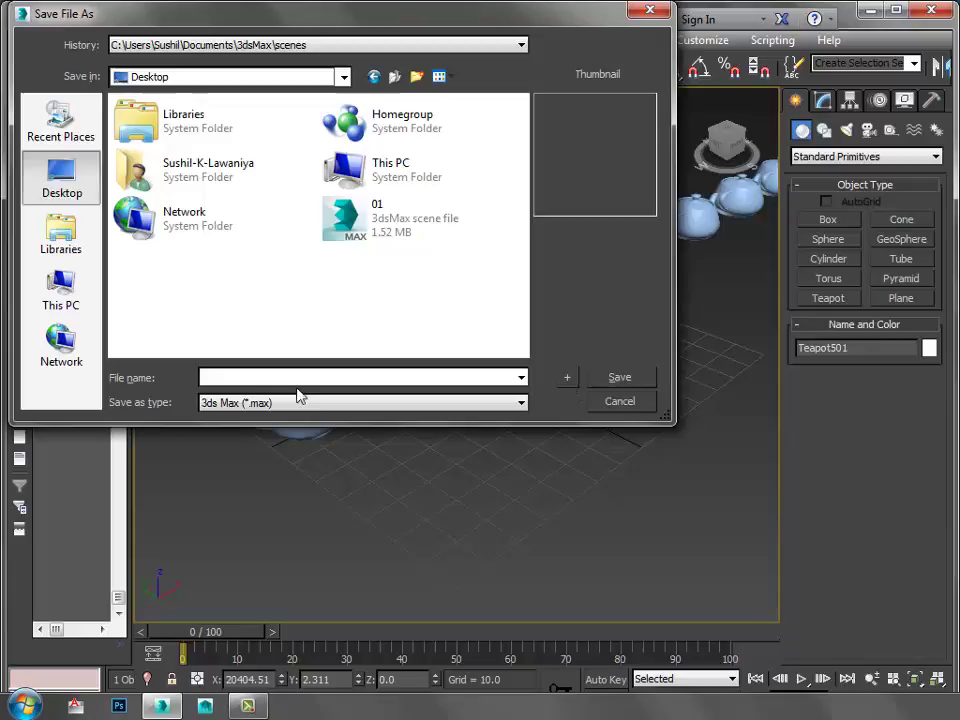
text(02)
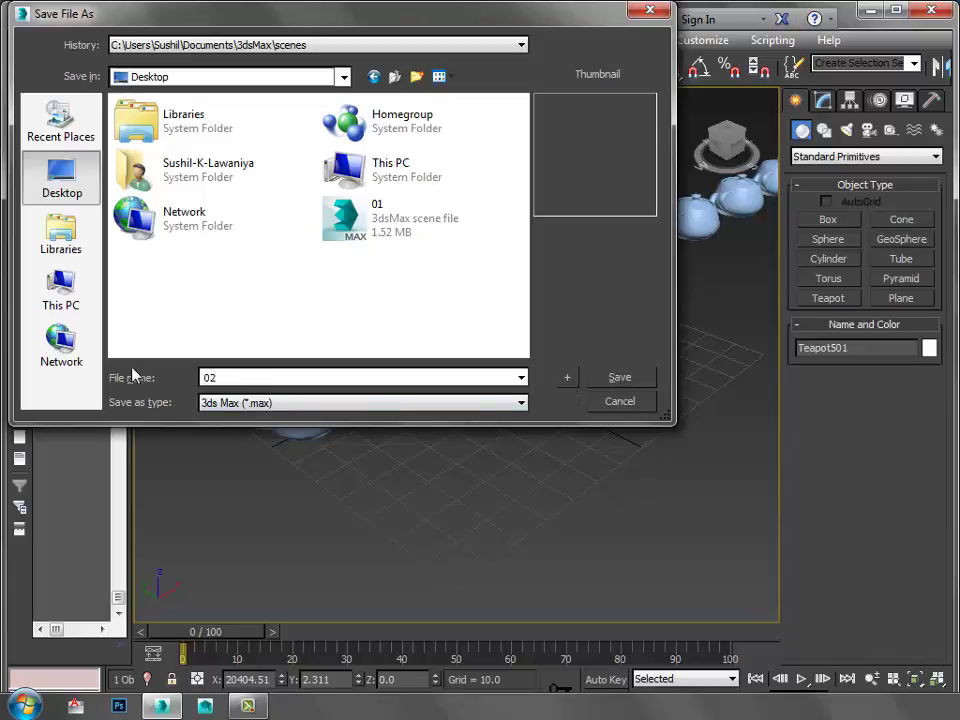
double_click(236, 377)
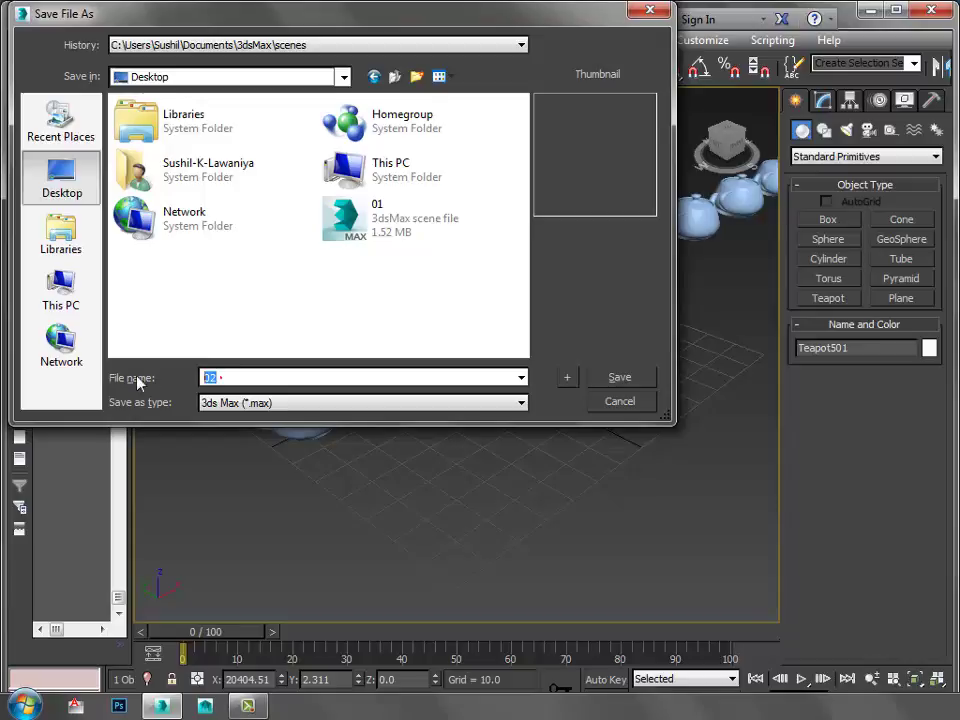
click(622, 384)
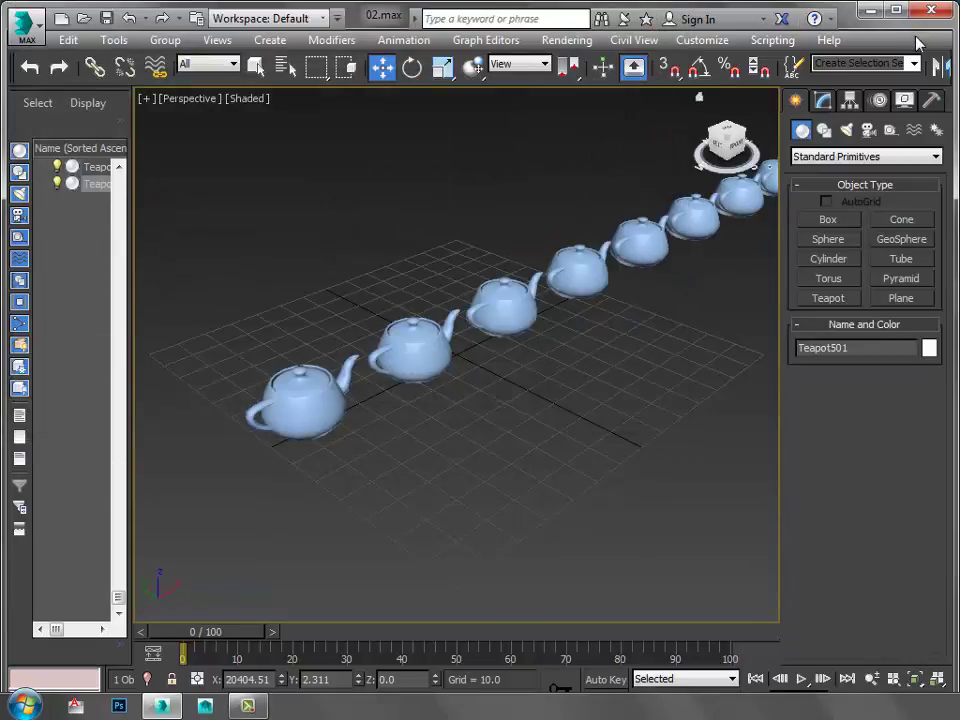
click(870, 9)
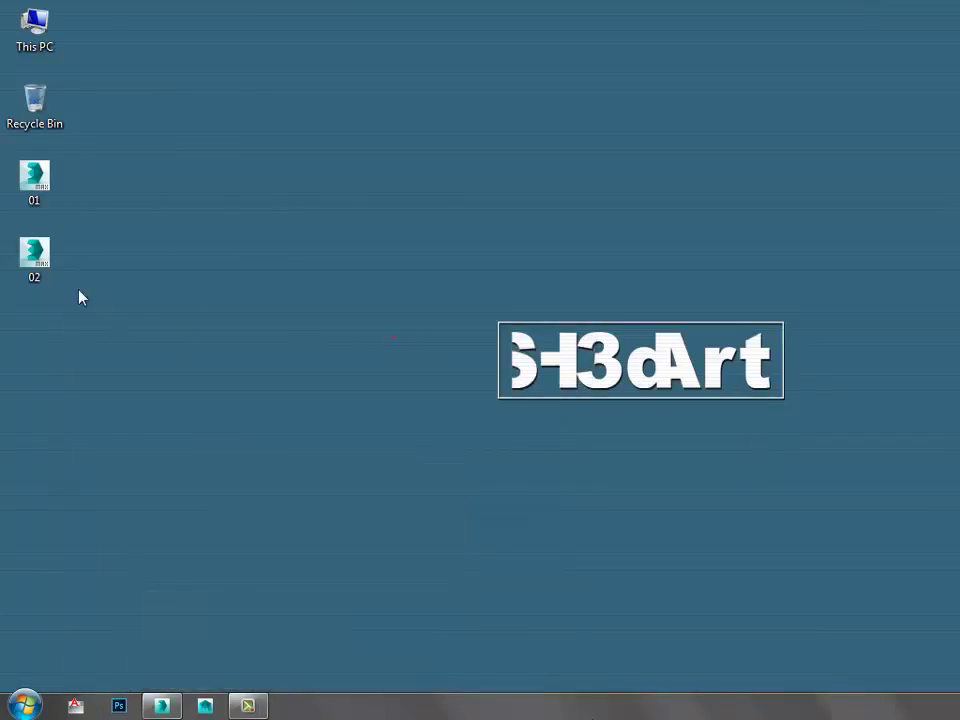
right_click(39, 257)
click(97, 679)
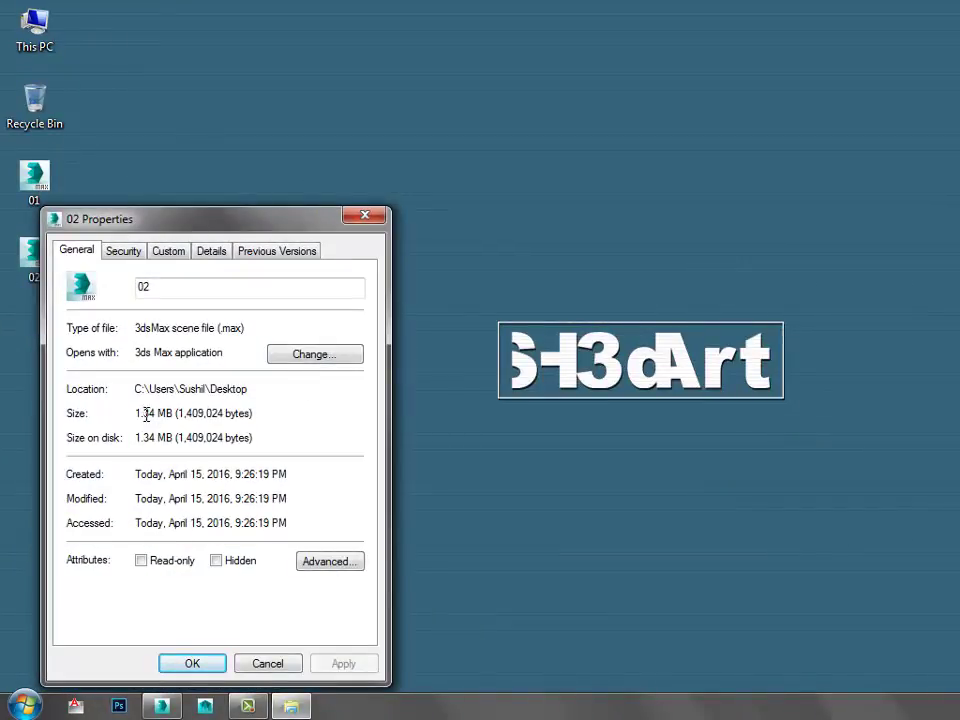
drag(212, 220, 398, 98)
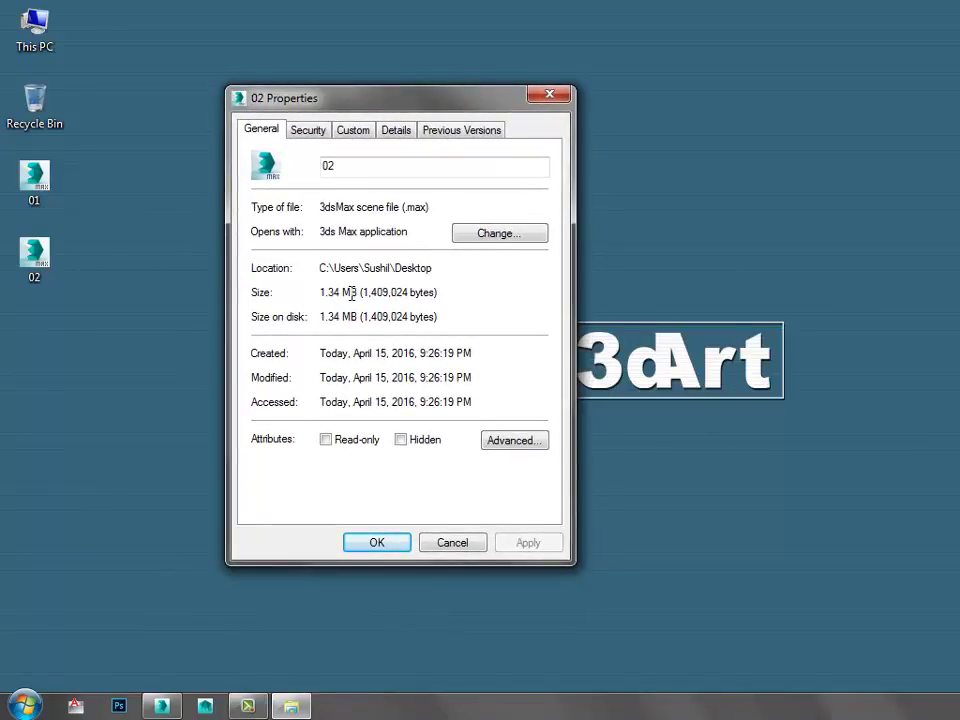
click(549, 96)
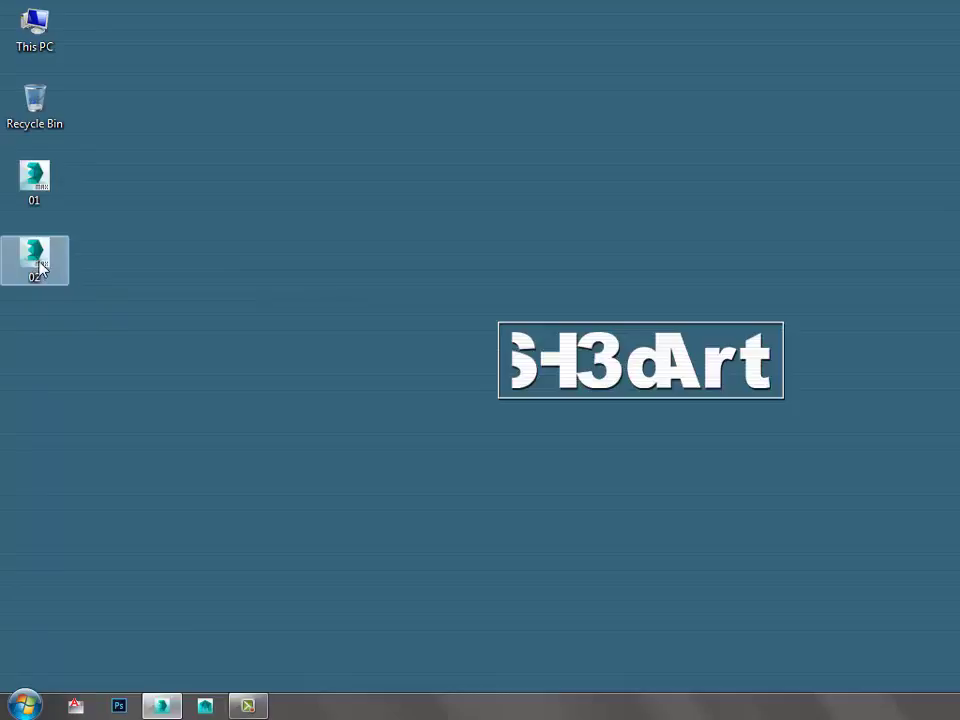
- Restore 3ds Max, reset to an empty scene, and reopen 01.max from Recent Documents
click(164, 706)
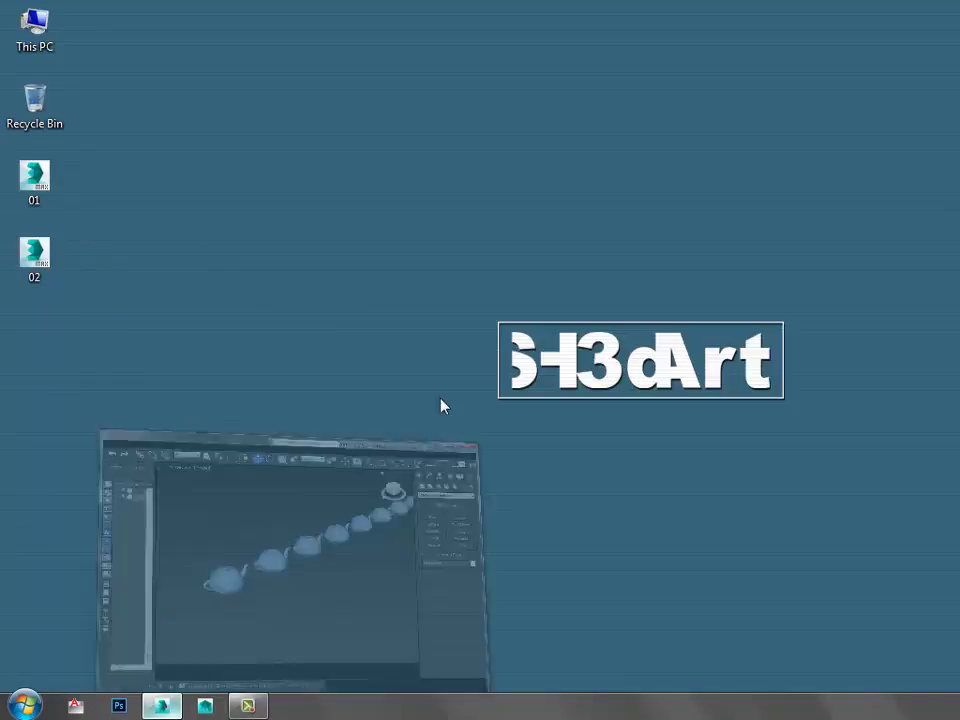
click(24, 30)
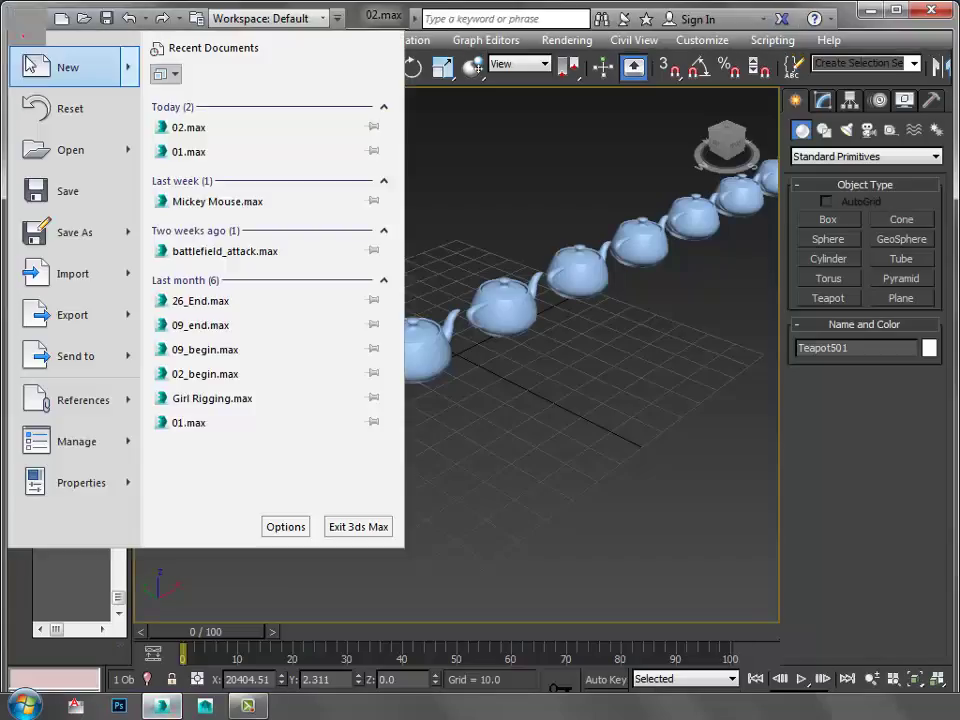
click(50, 118)
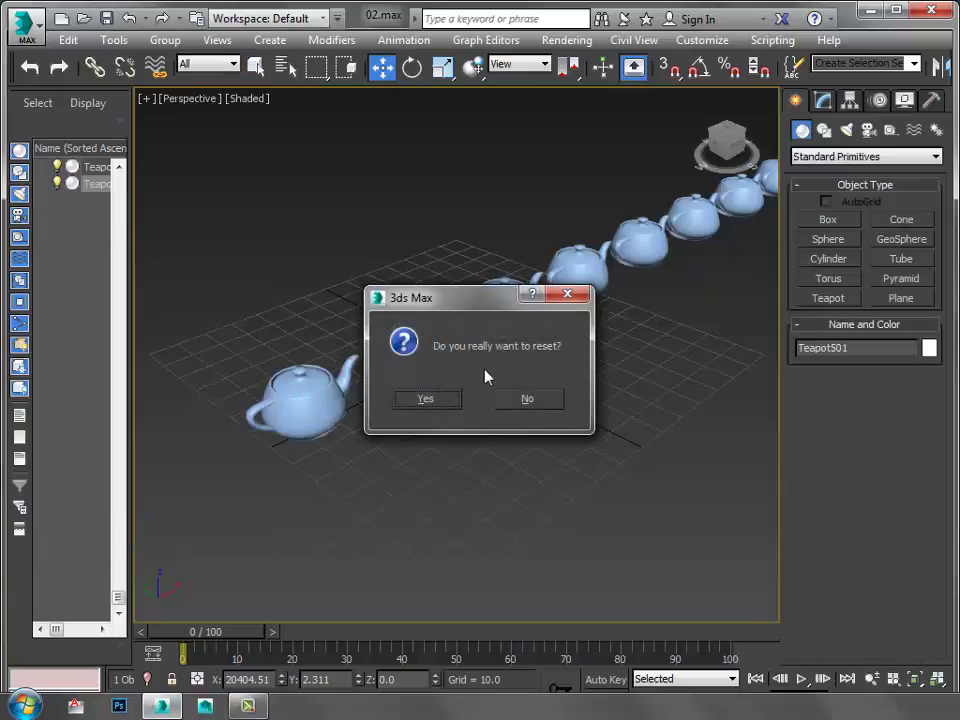
click(446, 405)
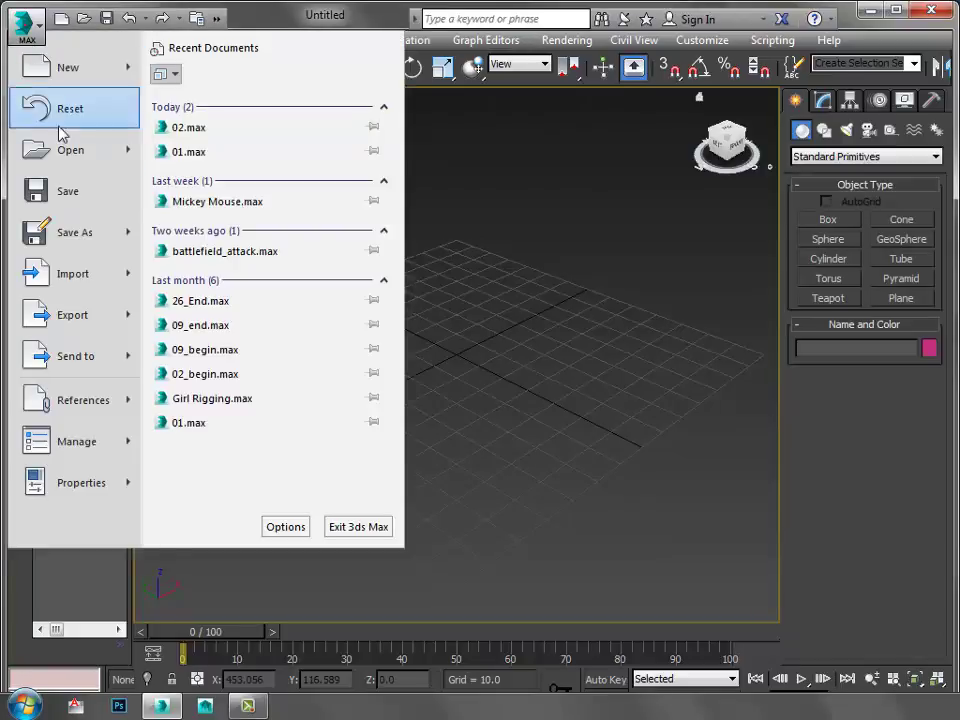
click(22, 26)
click(196, 153)
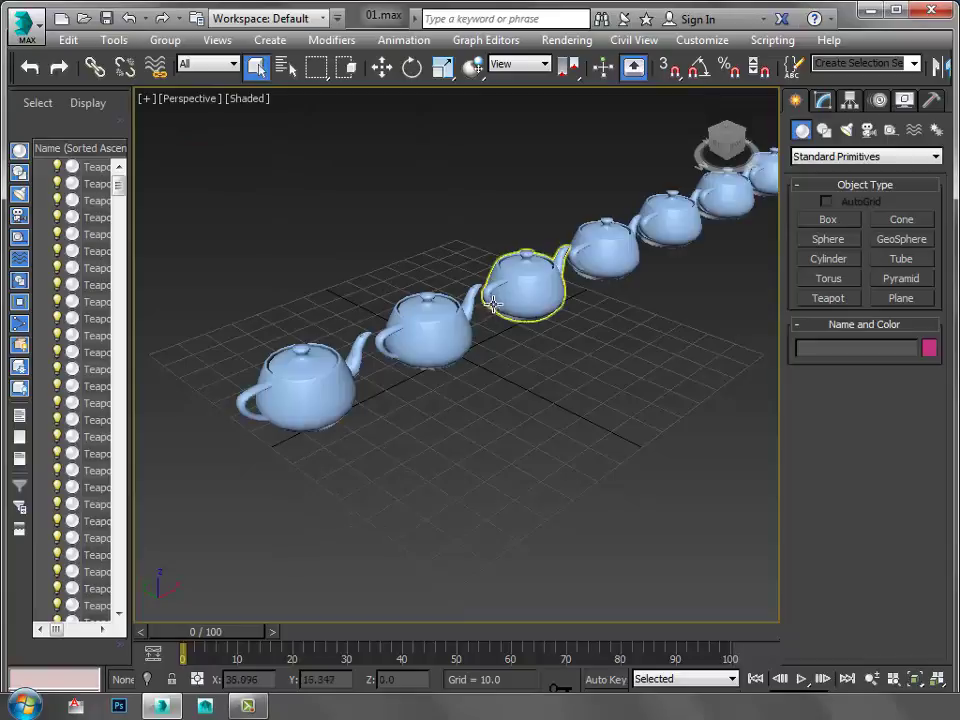
- Turn on Compress on Save in the Files tab of Preferences and confirm
click(704, 42)
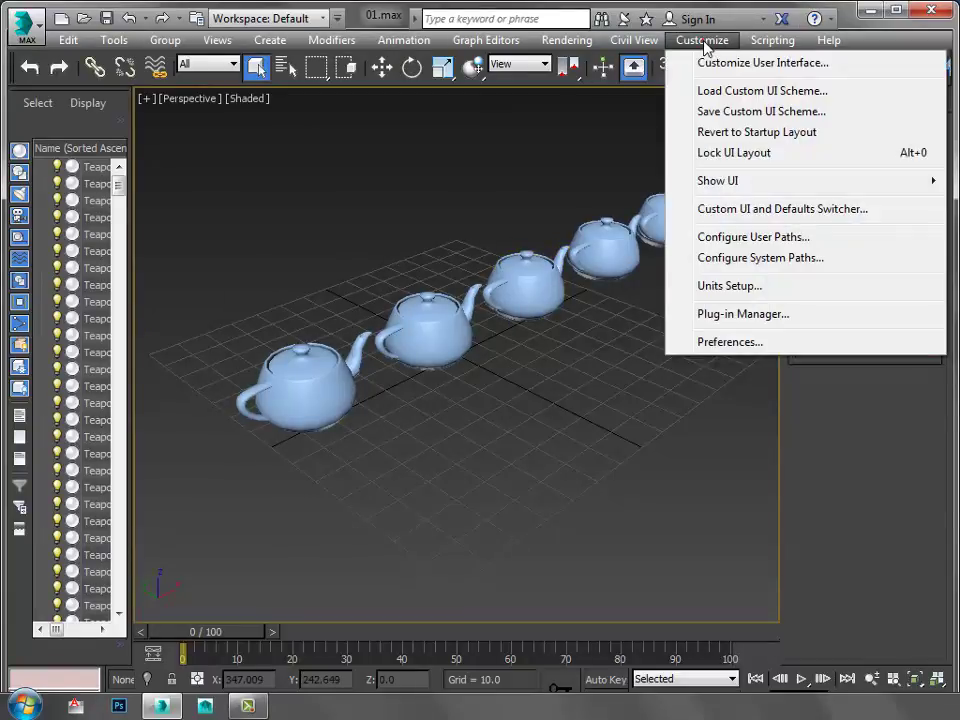
click(727, 344)
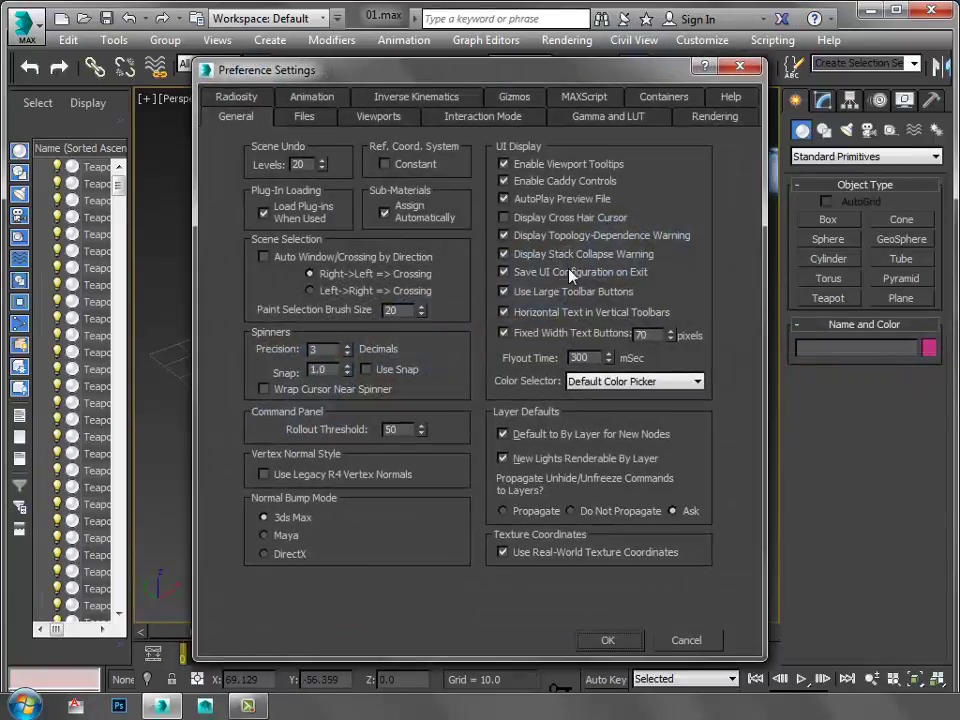
click(300, 118)
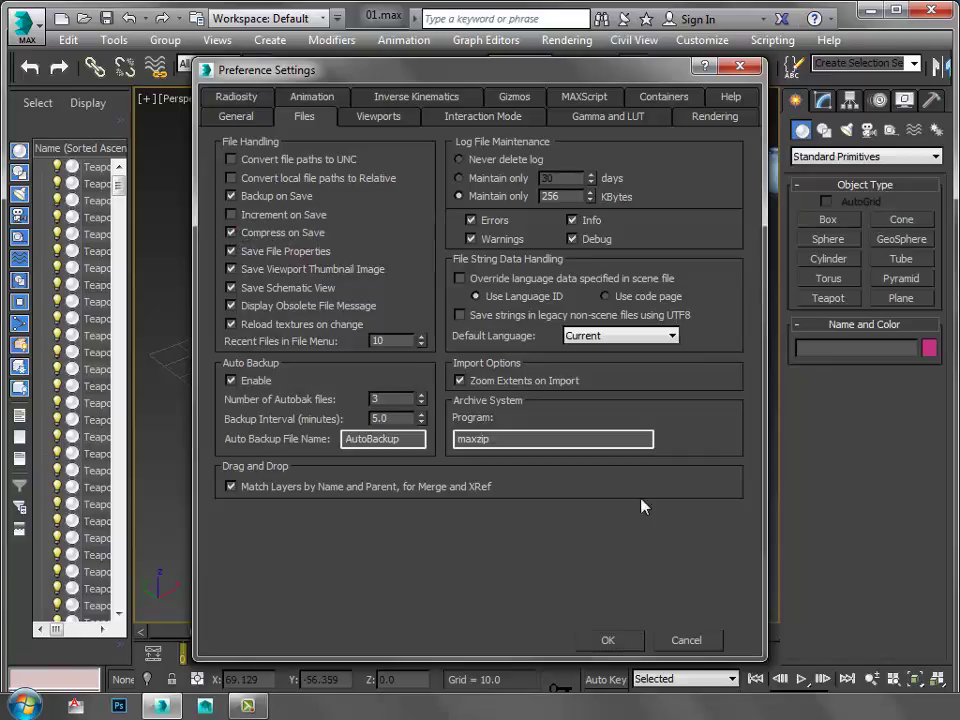
click(614, 643)
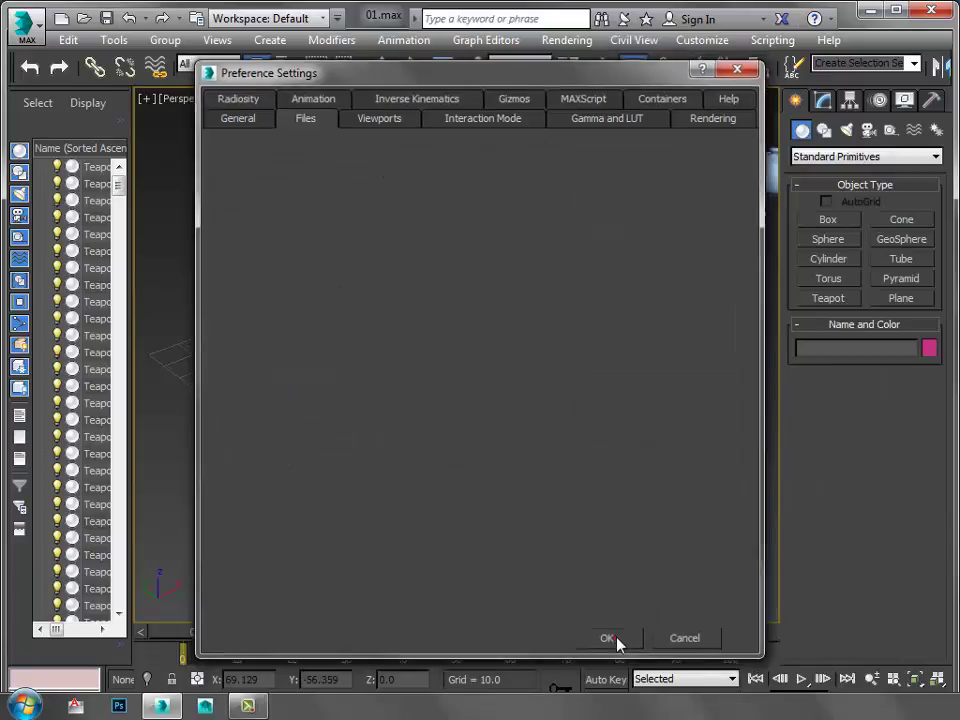
- Save the reopened 01 scene to the Desktop as 03.max with compression on
click(22, 40)
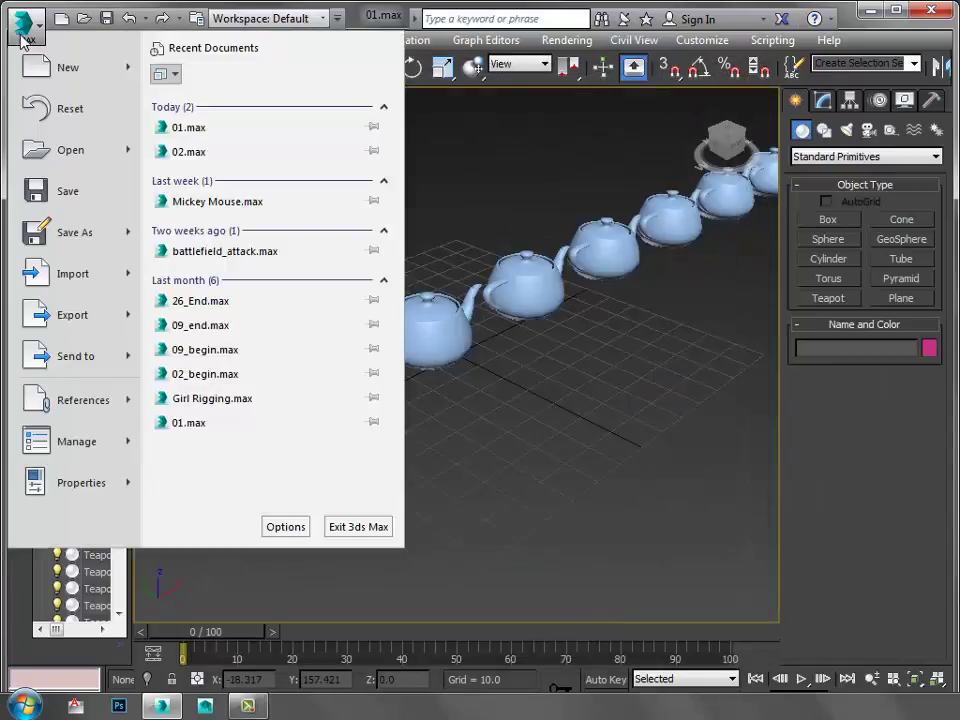
click(69, 232)
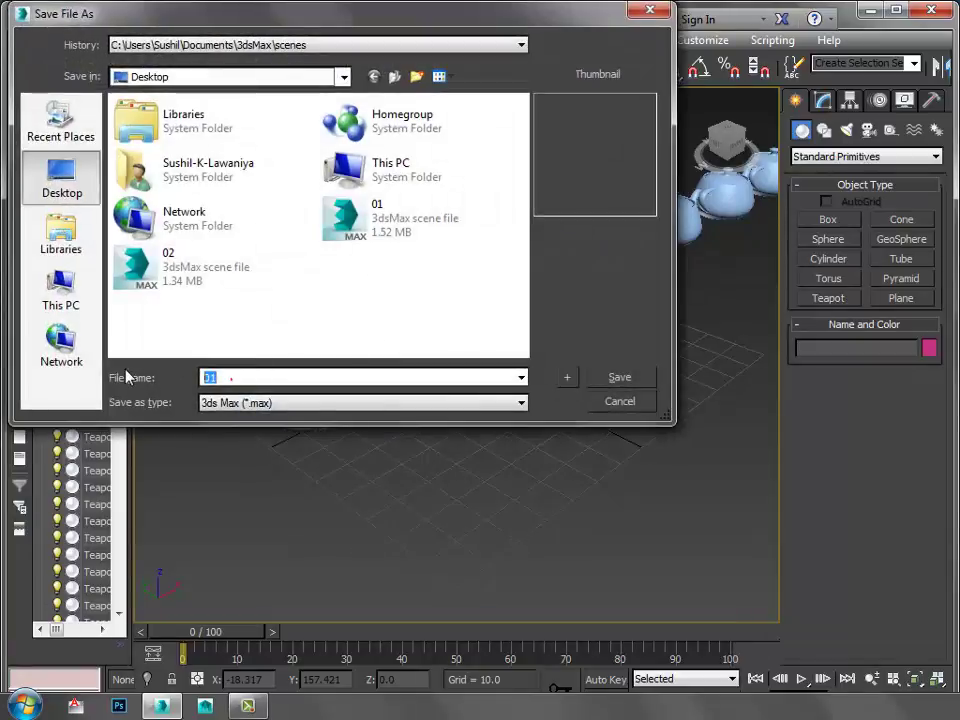
text(03)
click(620, 380)
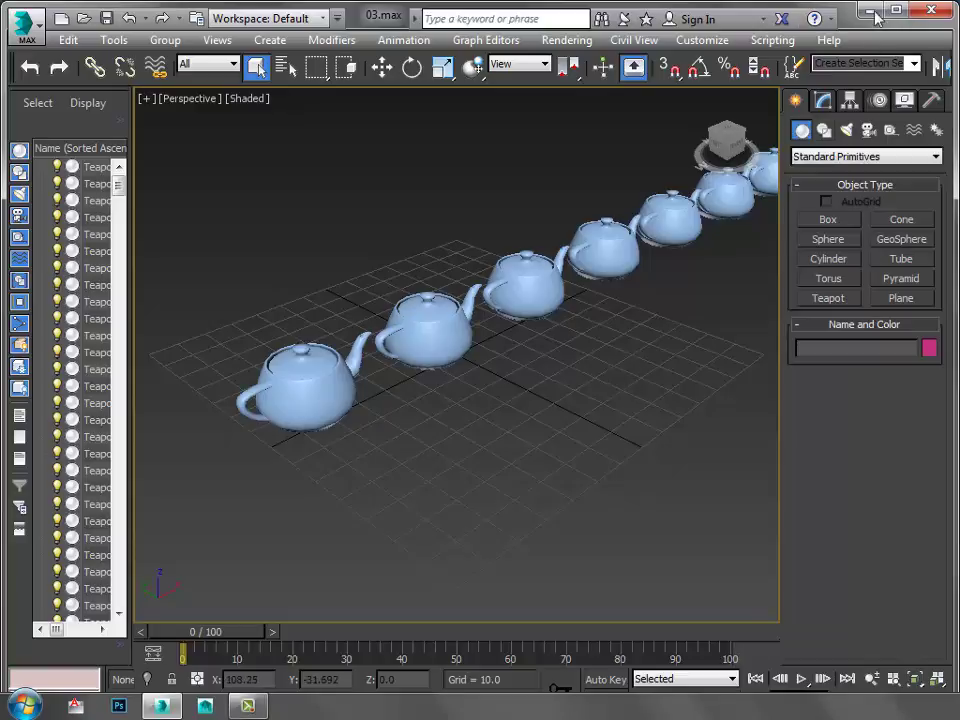
- Show the 03 file's Properties on the desktop: only 152 KB (155,648 bytes)
click(872, 18)
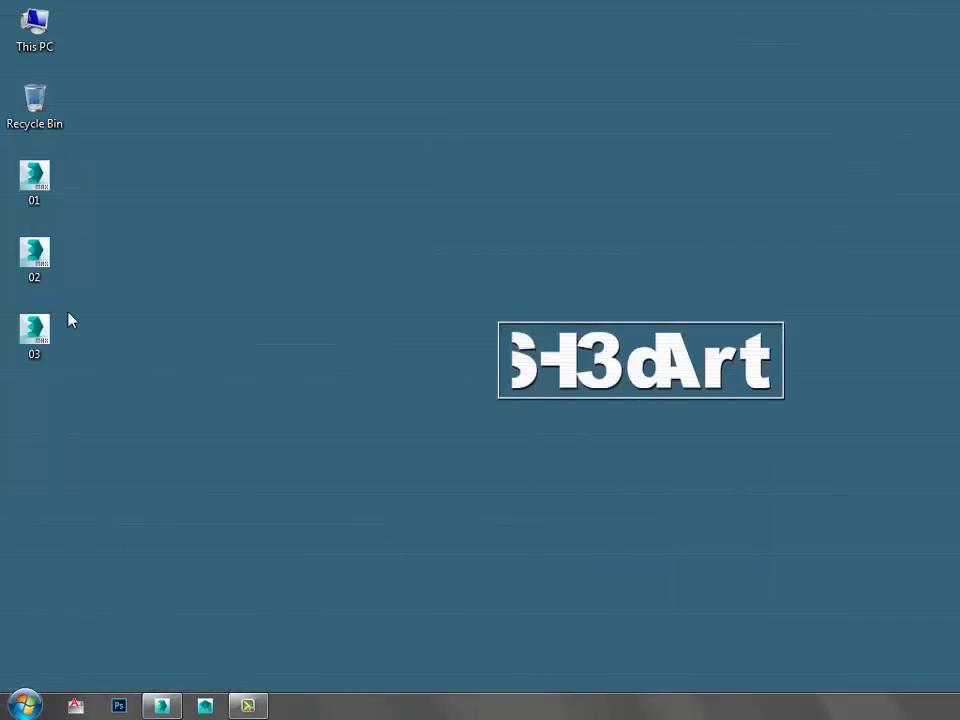
right_click(36, 343)
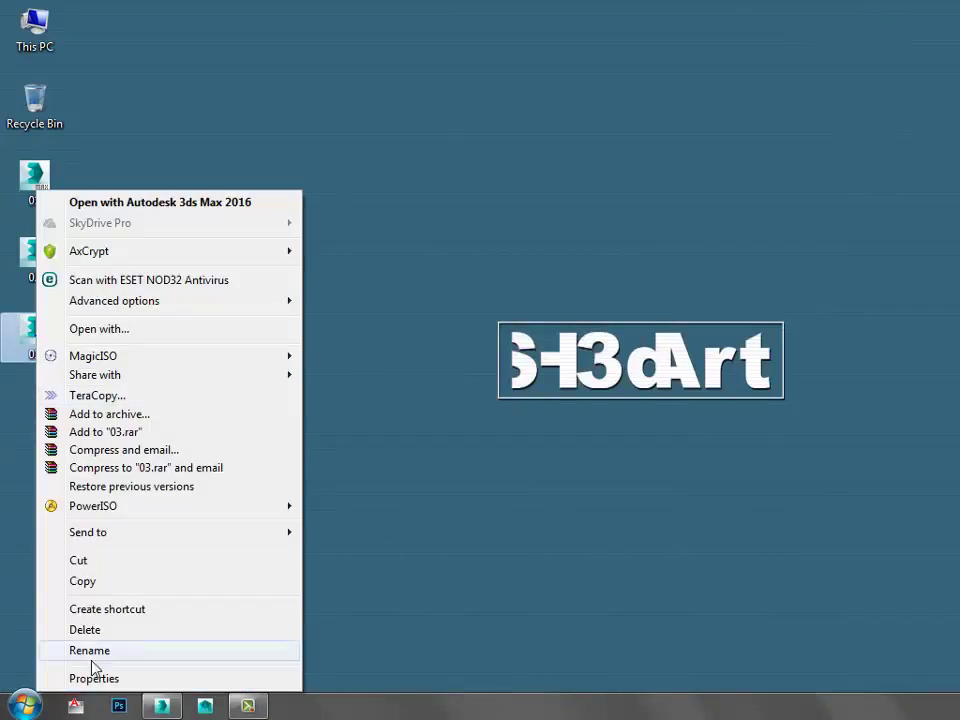
click(77, 677)
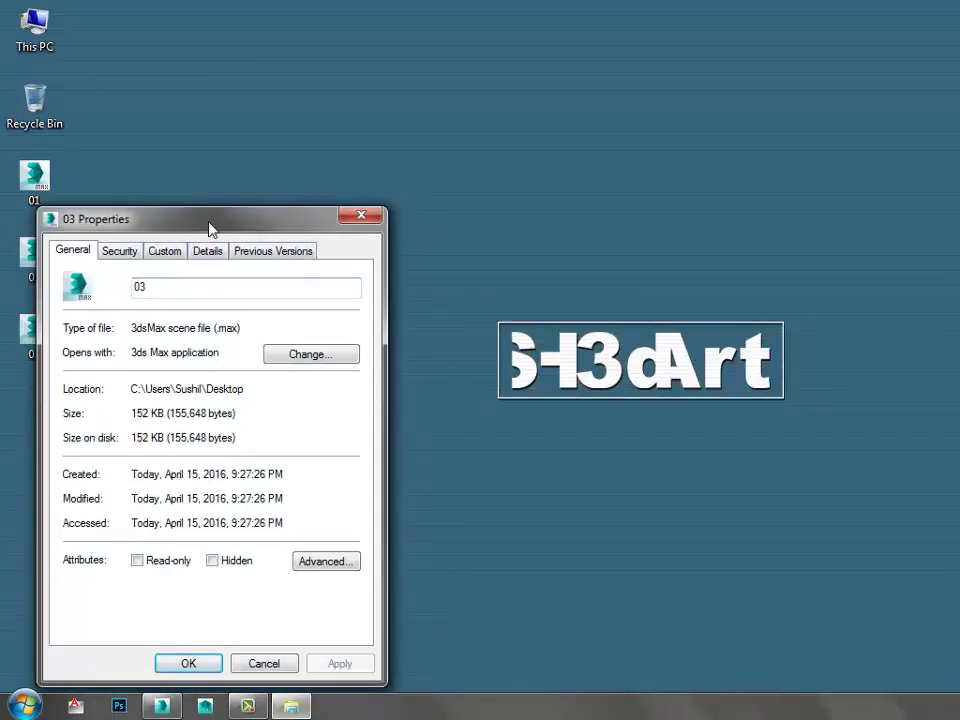
drag(210, 229, 354, 165)
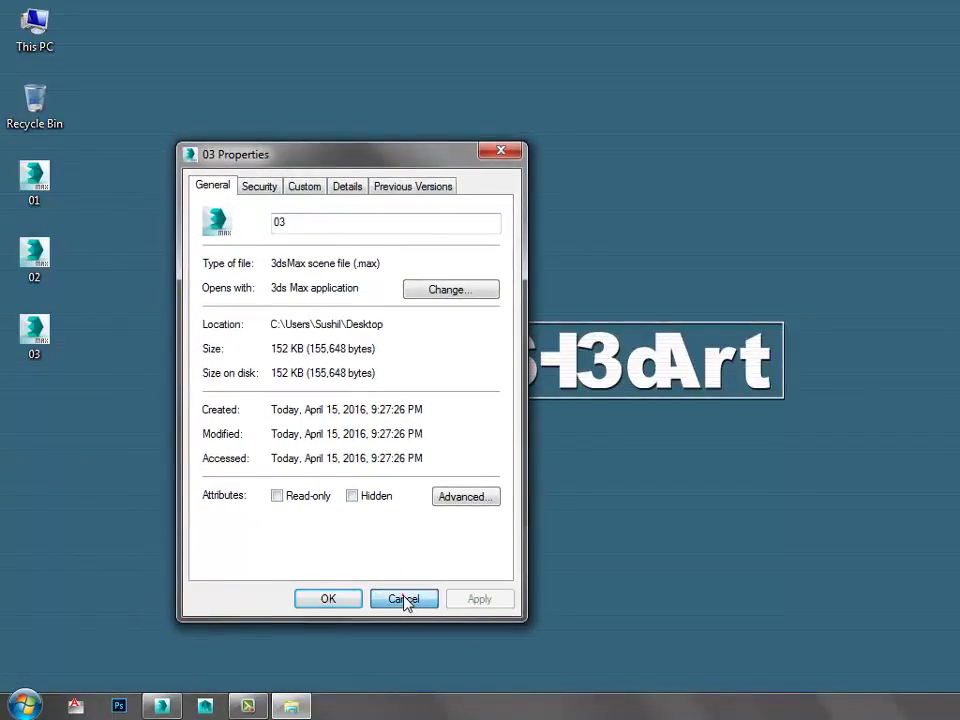
- Close the Properties window and return to the teapot scene, selecting then deselecting a teapot
click(403, 599)
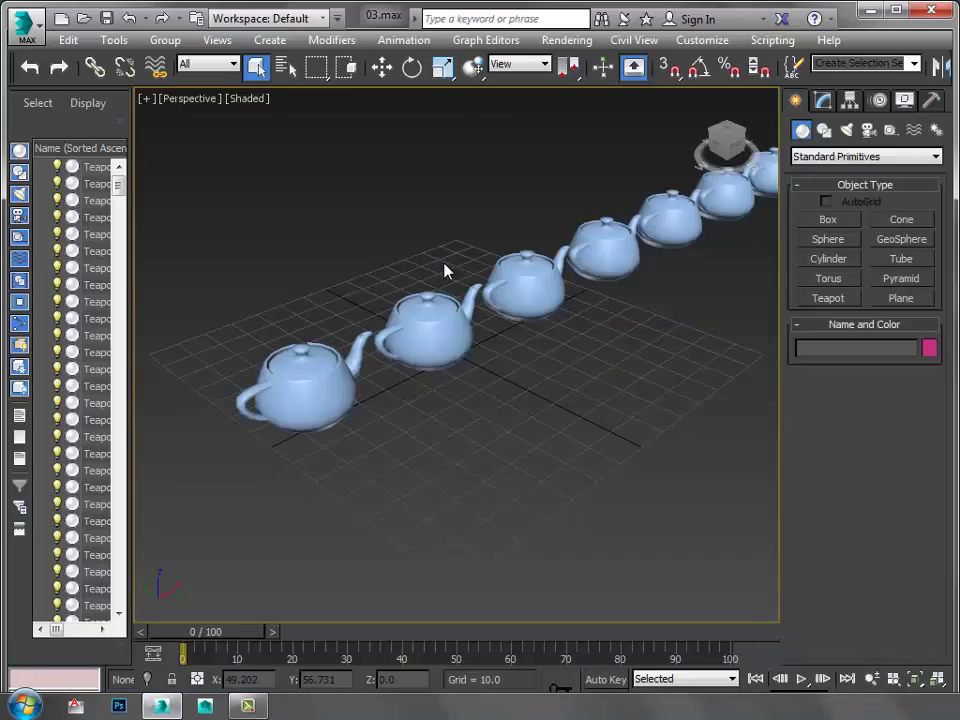
click(444, 362)
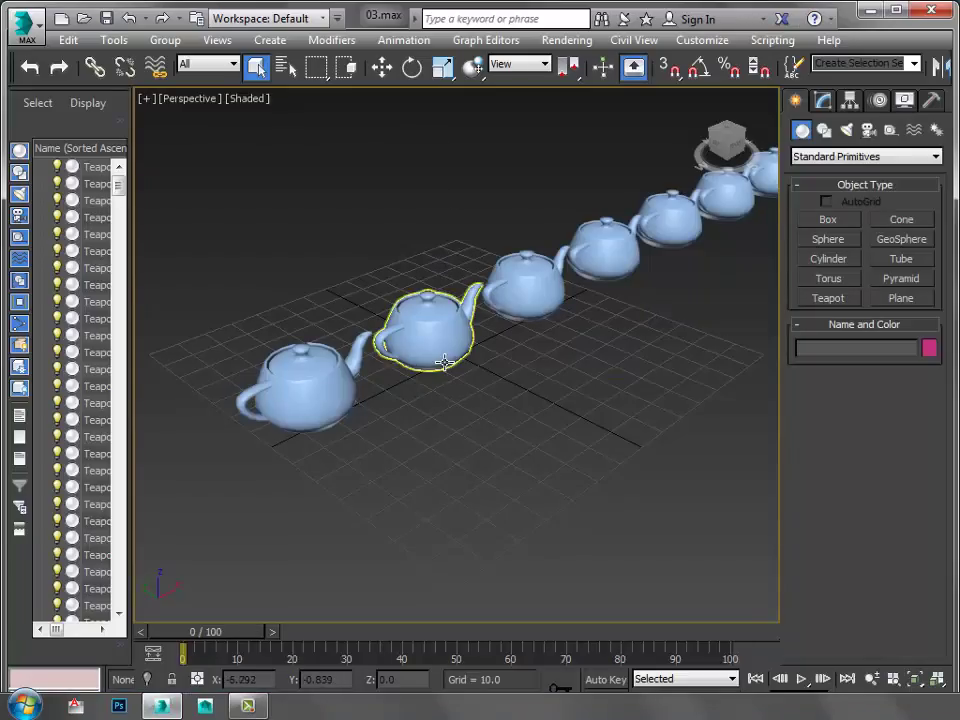
click(481, 432)
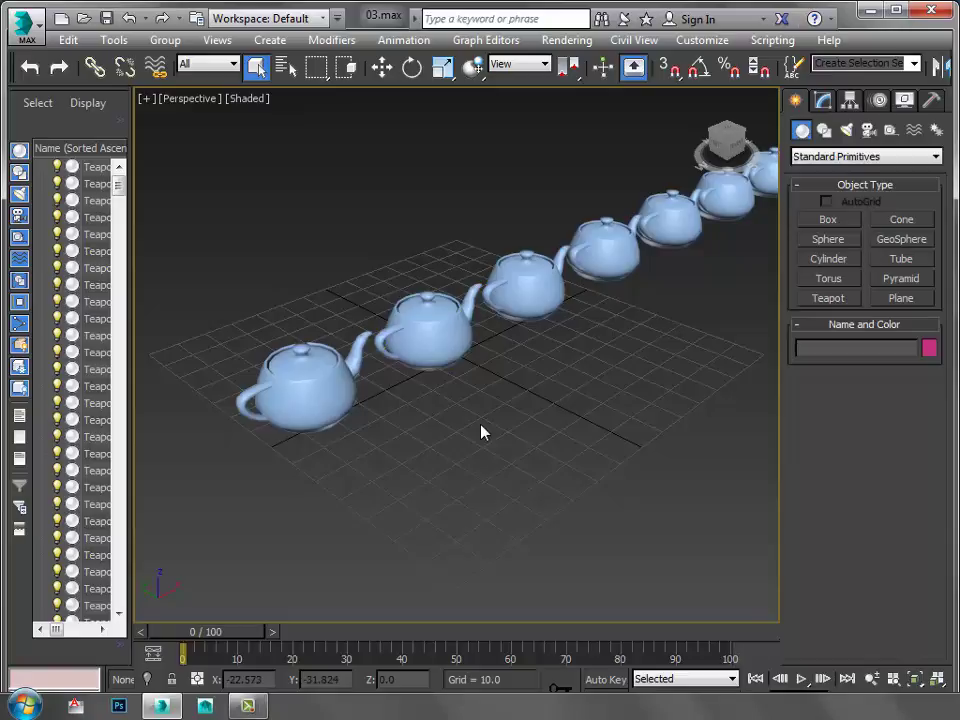